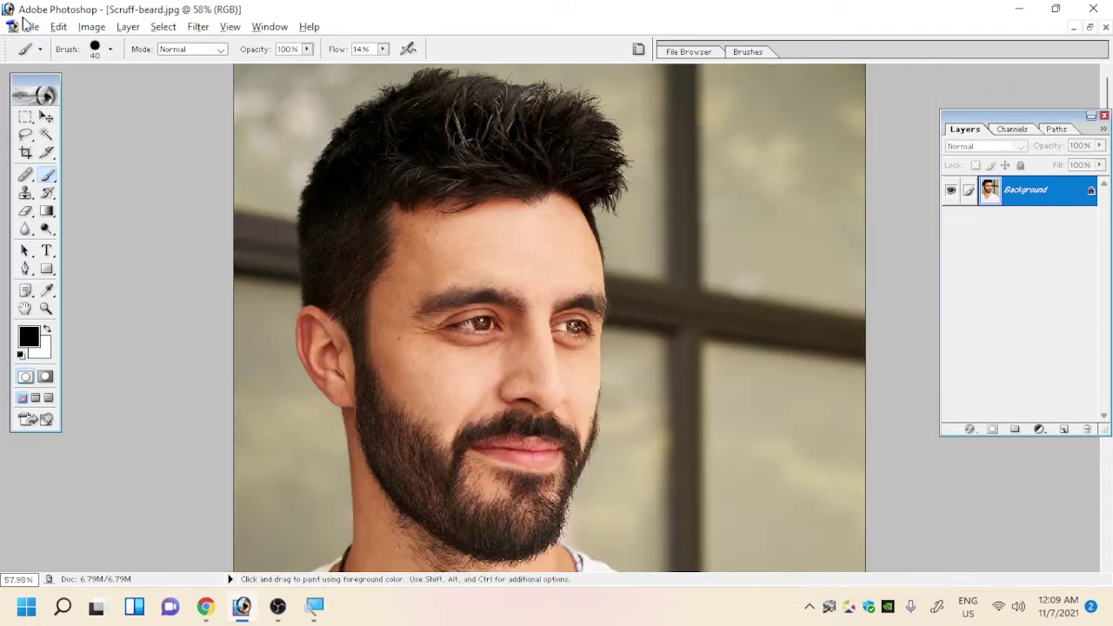
Duplicate the Scruff-beard.jpg Background layer into Layer 1 with Ctrl+J
left_click(32, 26)
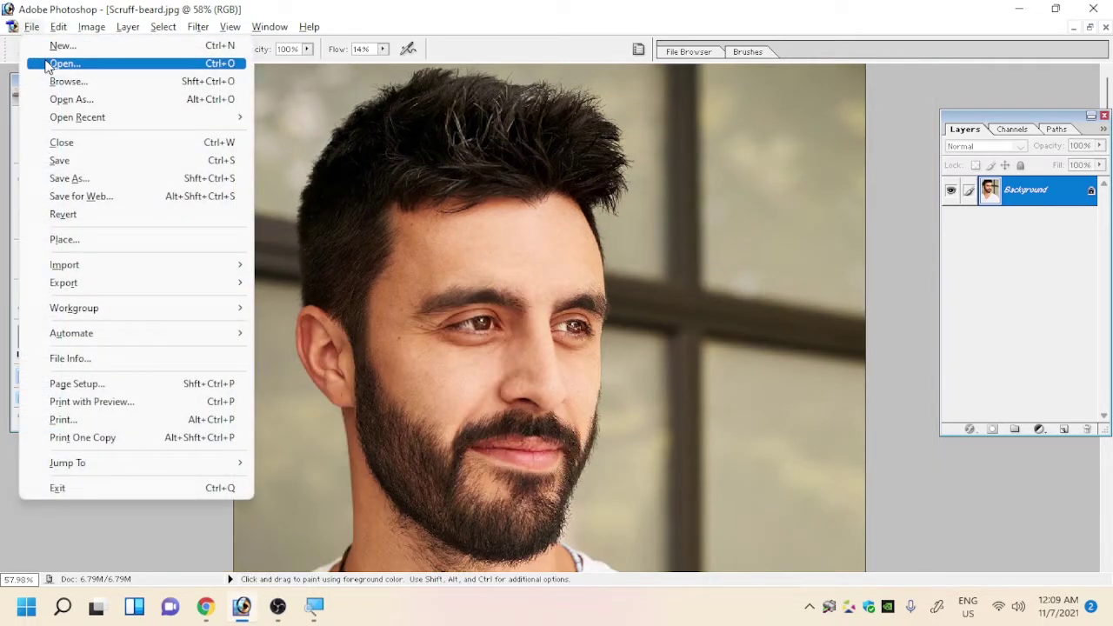
left_click(677, 231)
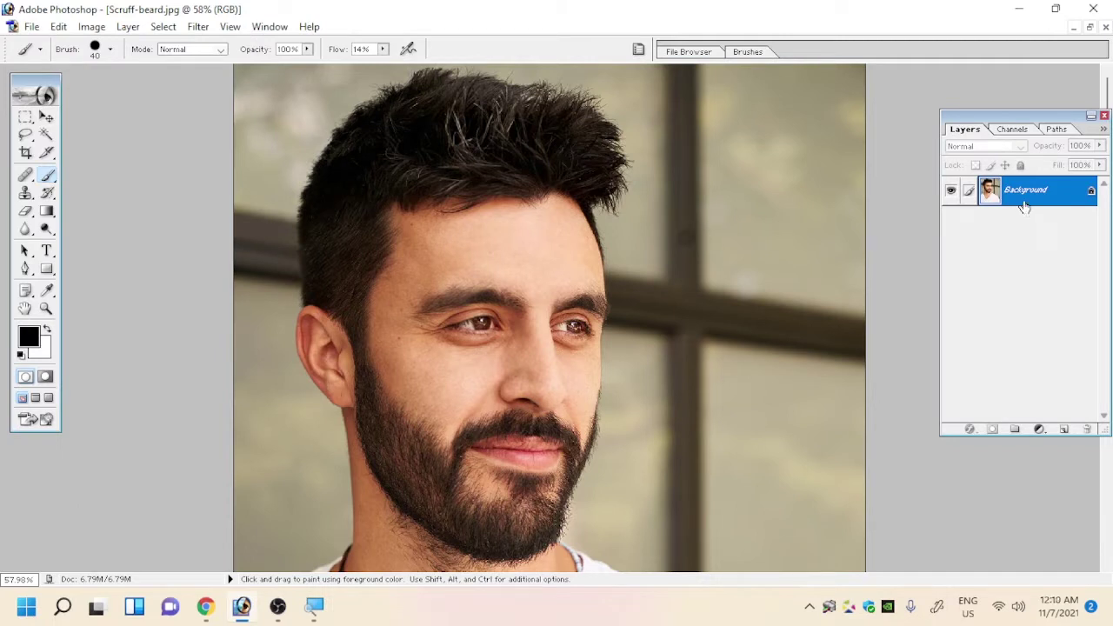
key("ctrl+j")
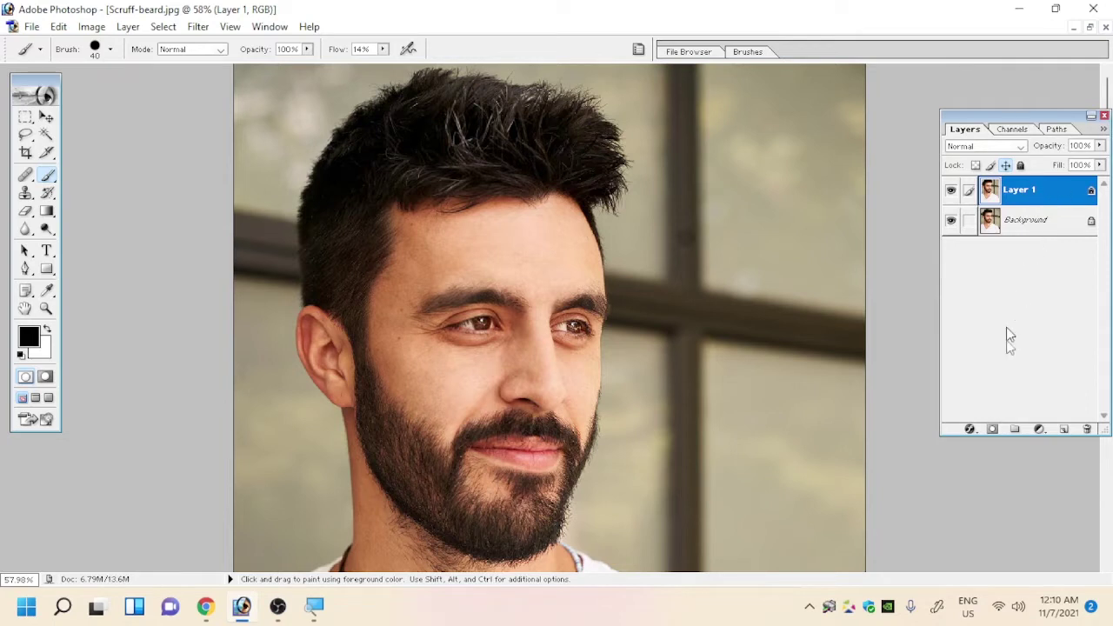
left_click(1039, 429)
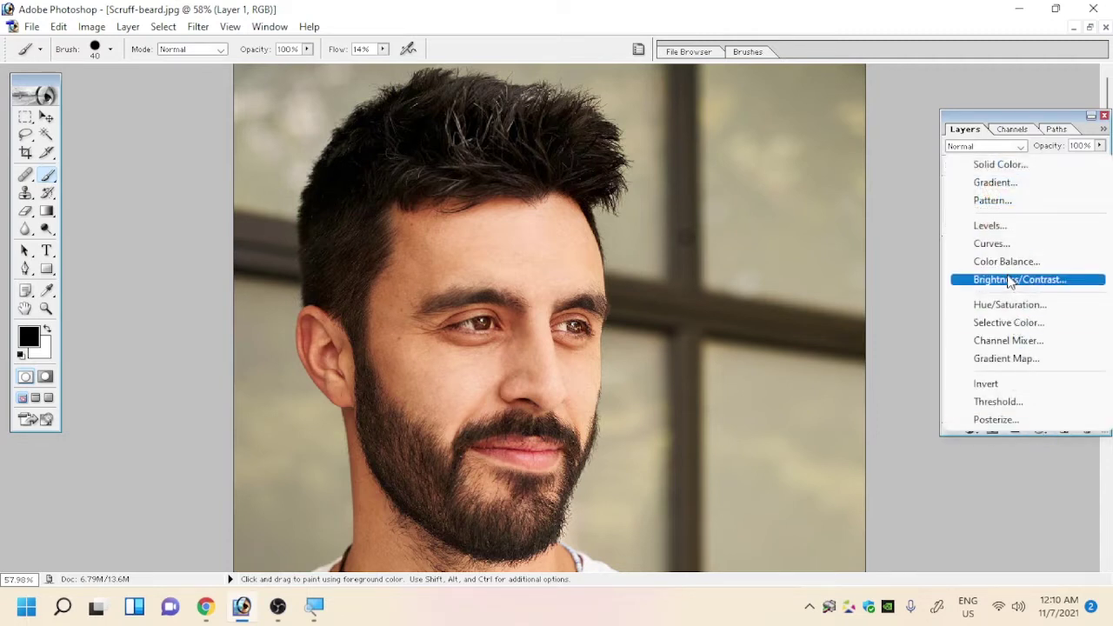
left_click(1036, 286)
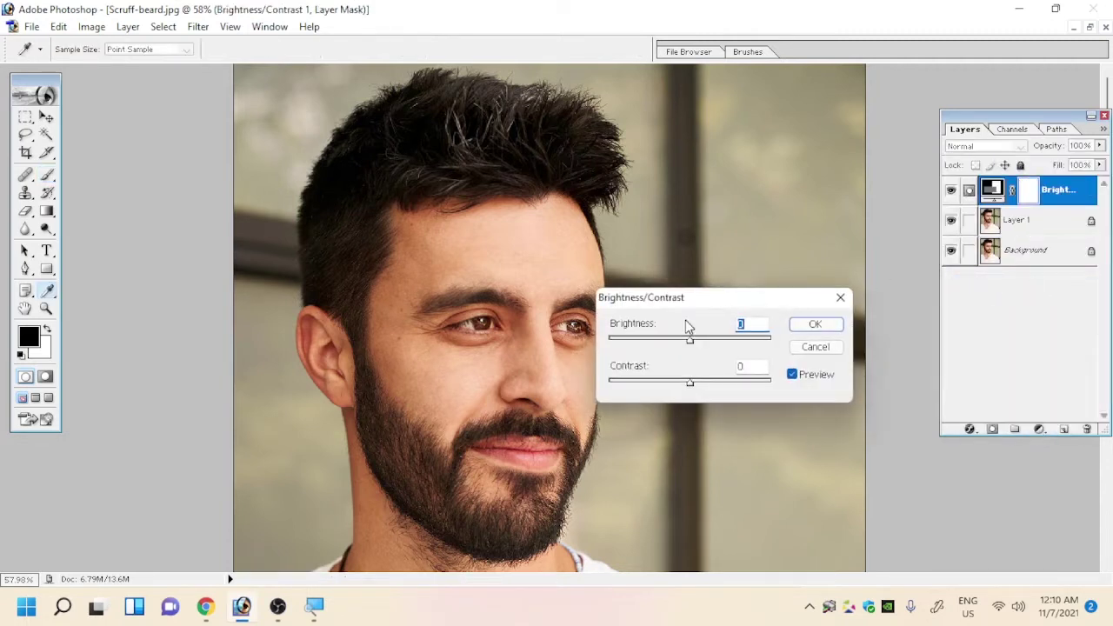
type("7")
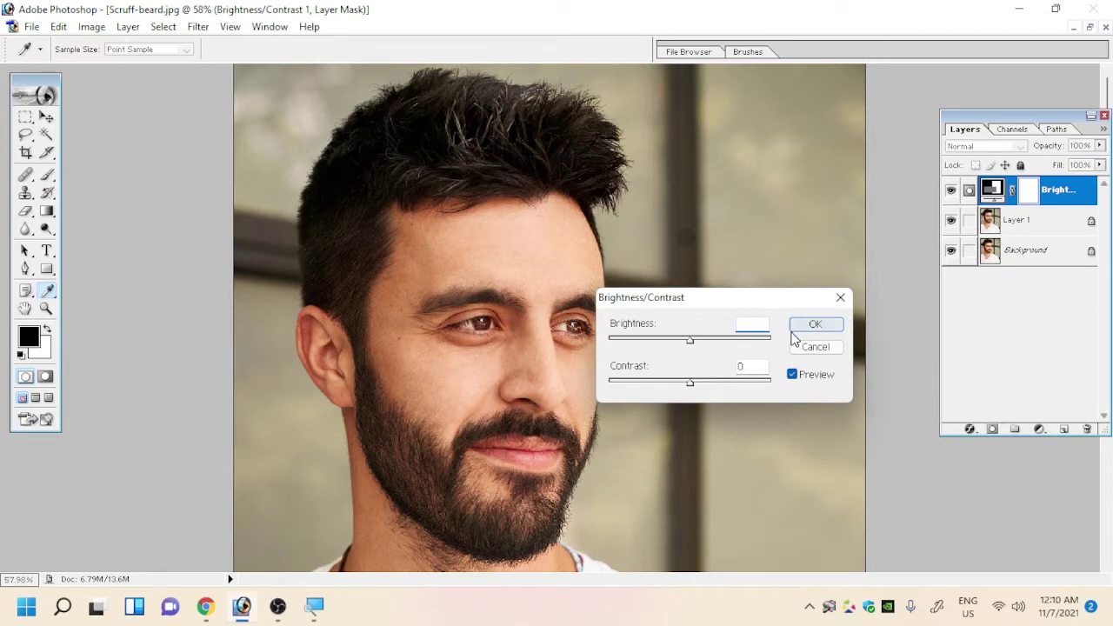
key("Tab")
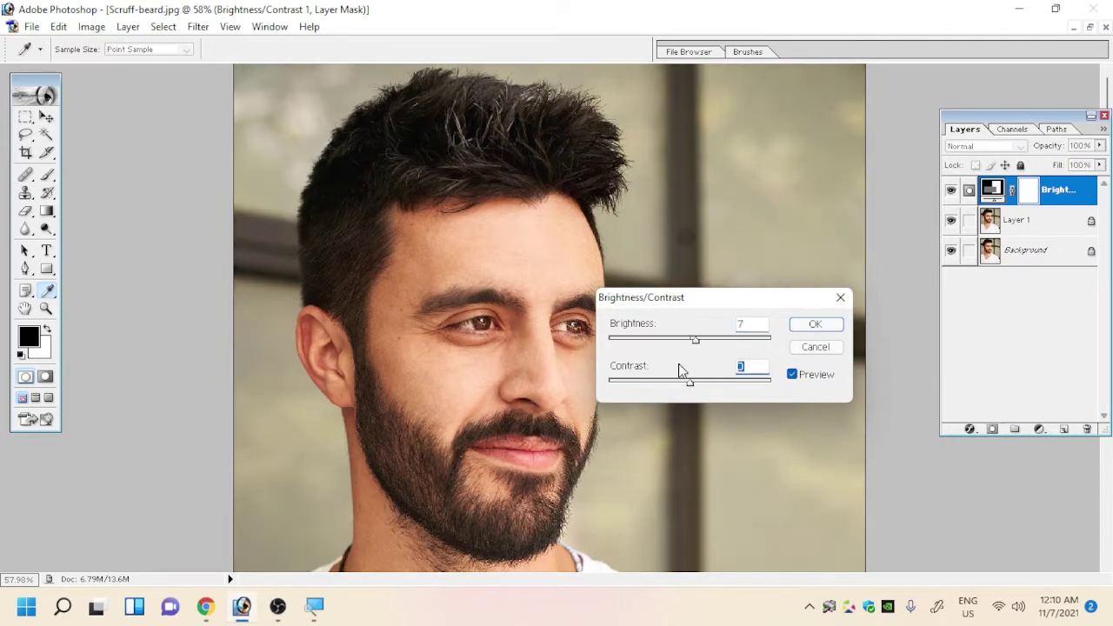
type("4")
left_click(809, 327)
key("b")
key("x")
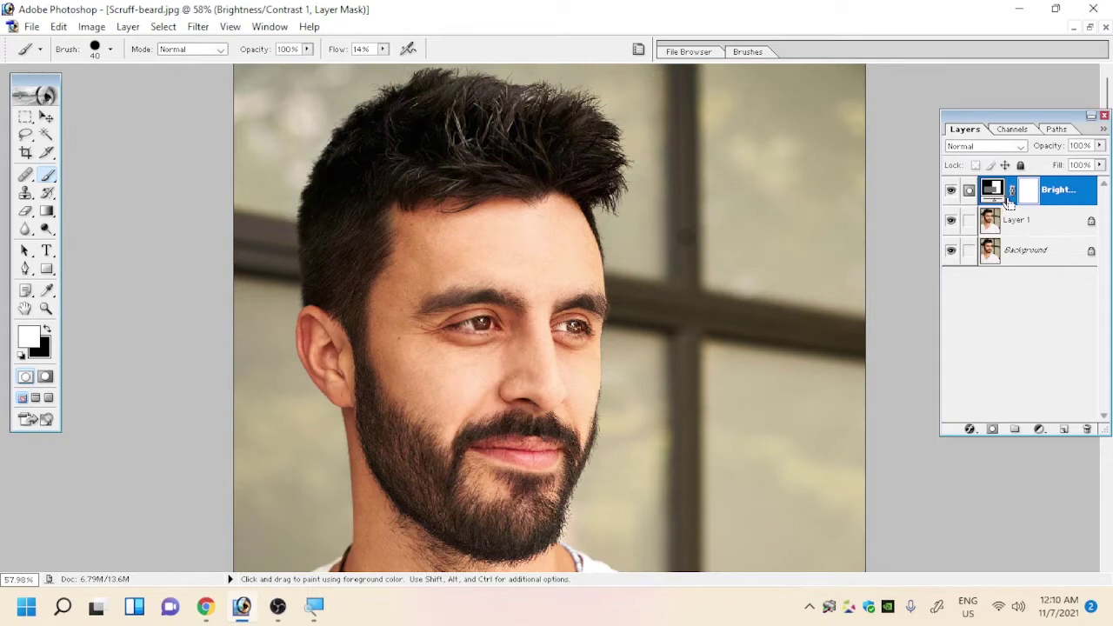
key("ctrl+z")
key("x")
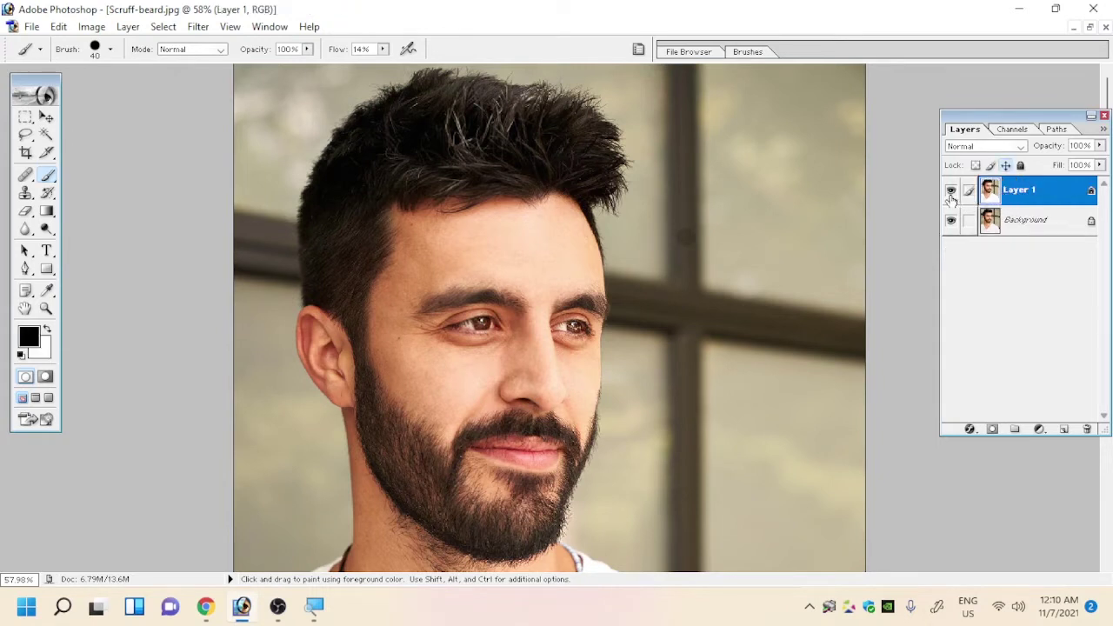
Toggle Layer 1's visibility off and back on to compare it with the original
left_click(951, 191)
left_click(951, 192)
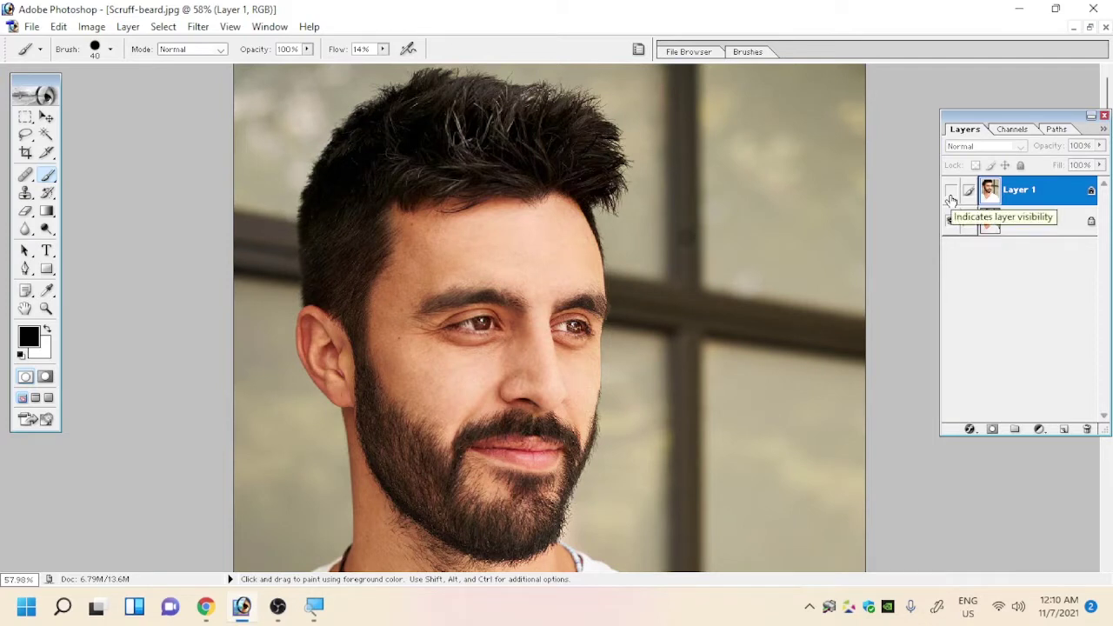
left_click(951, 191)
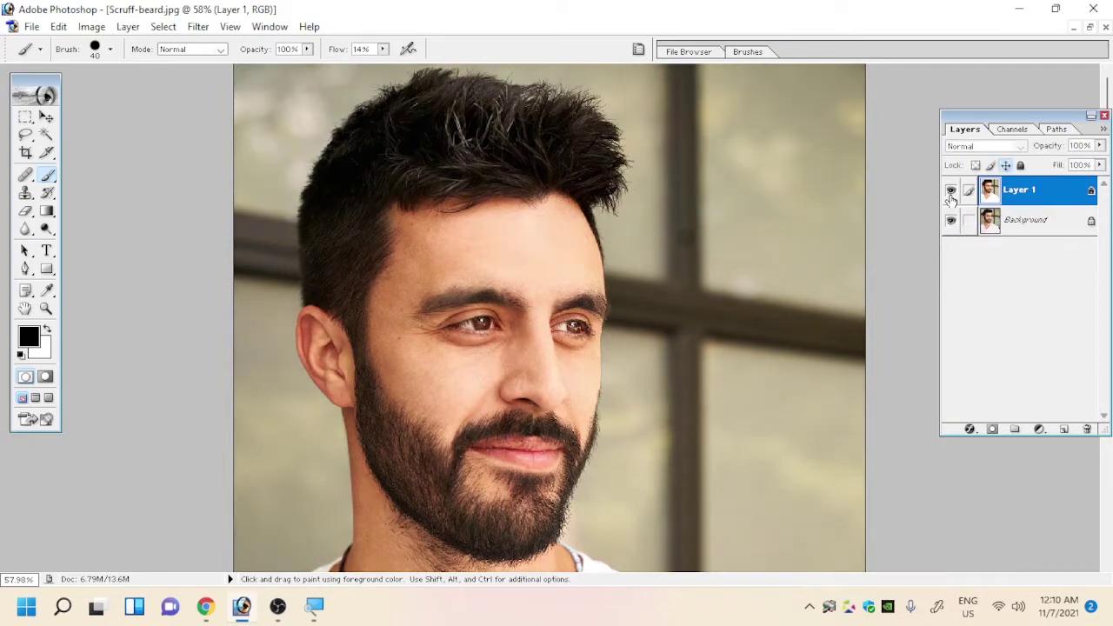
Apply a Gaussian Blur with an 8.2-pixel radius to Layer 1
left_click(198, 27)
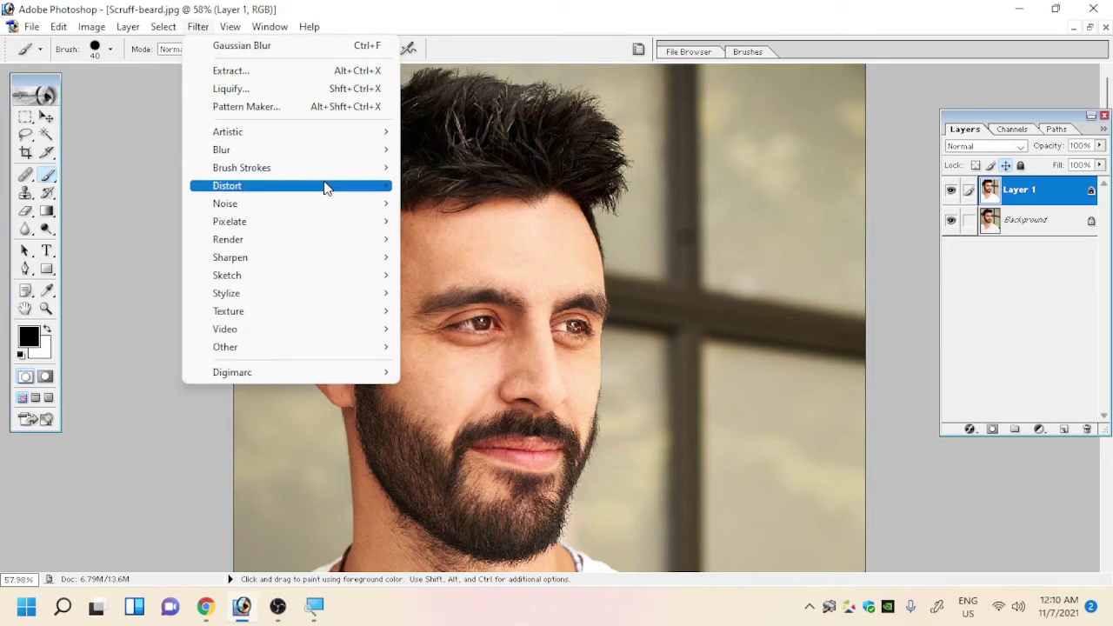
mouse_move(222, 149)
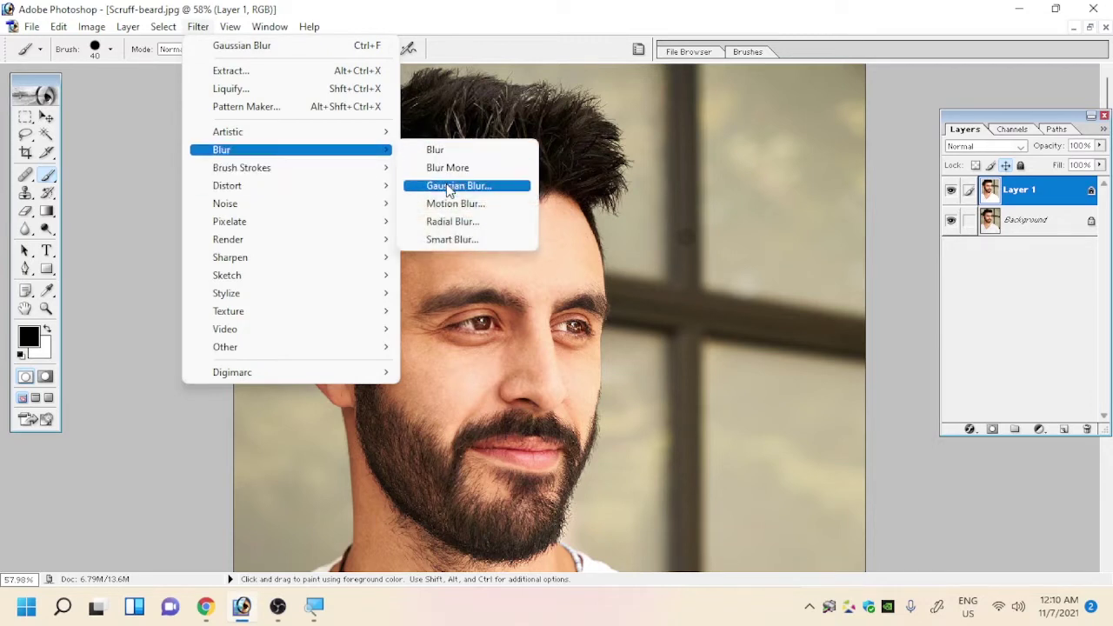
left_click(448, 185)
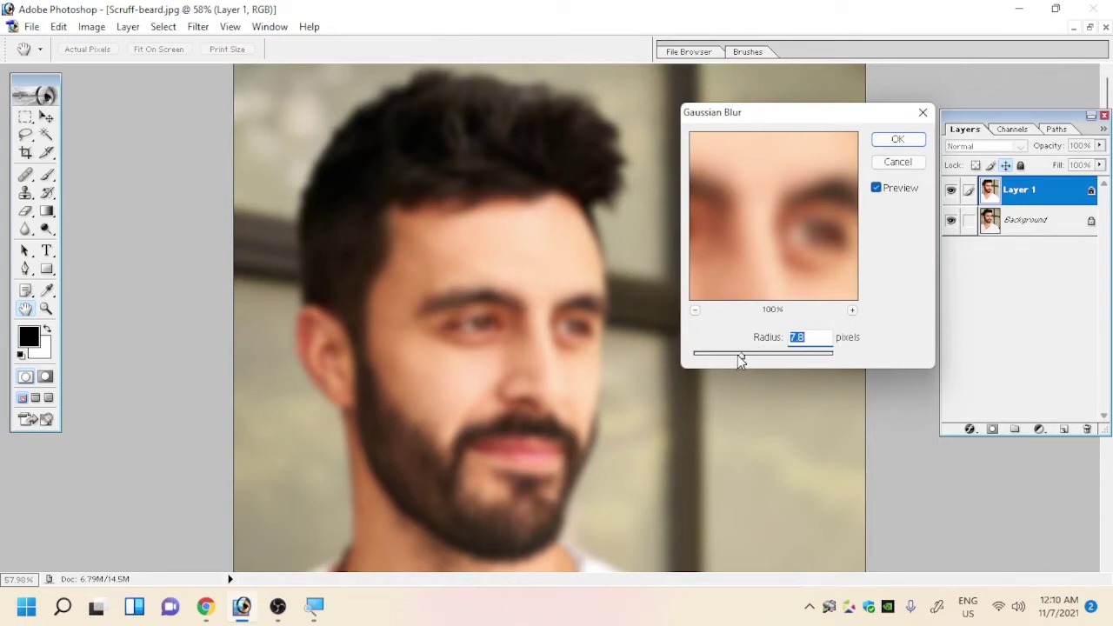
left_click_drag(737, 355, 730, 356)
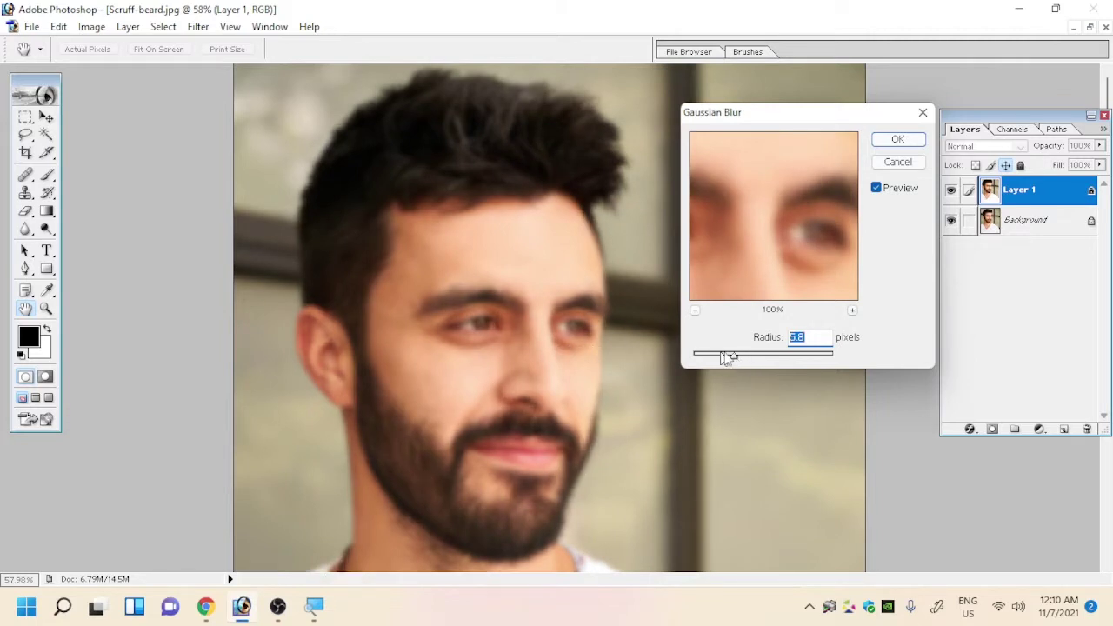
left_click(743, 358)
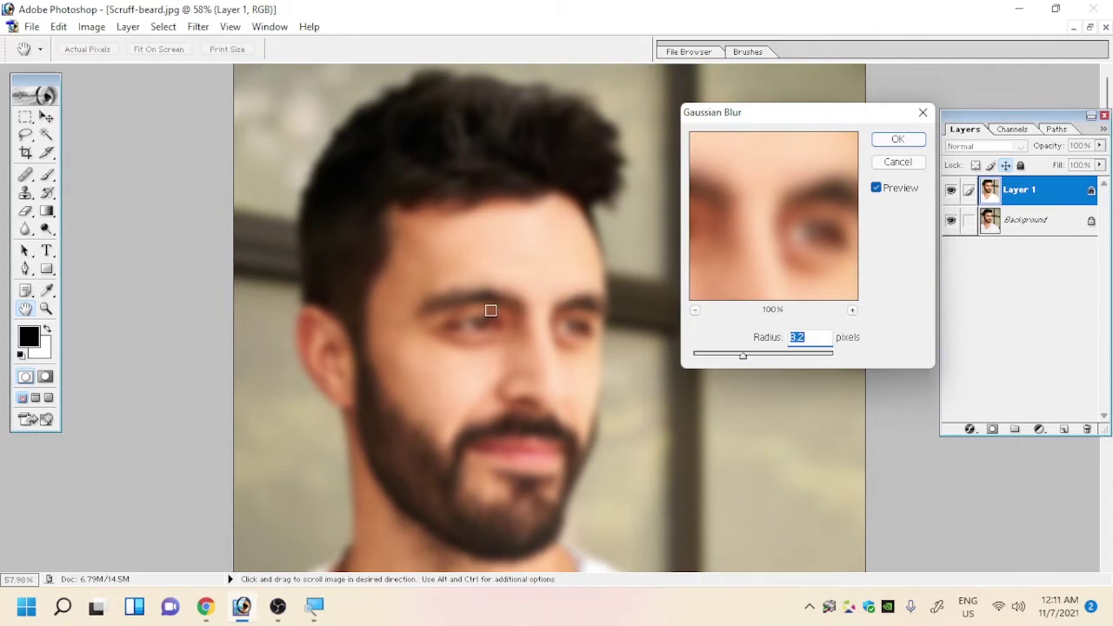
left_click(809, 337)
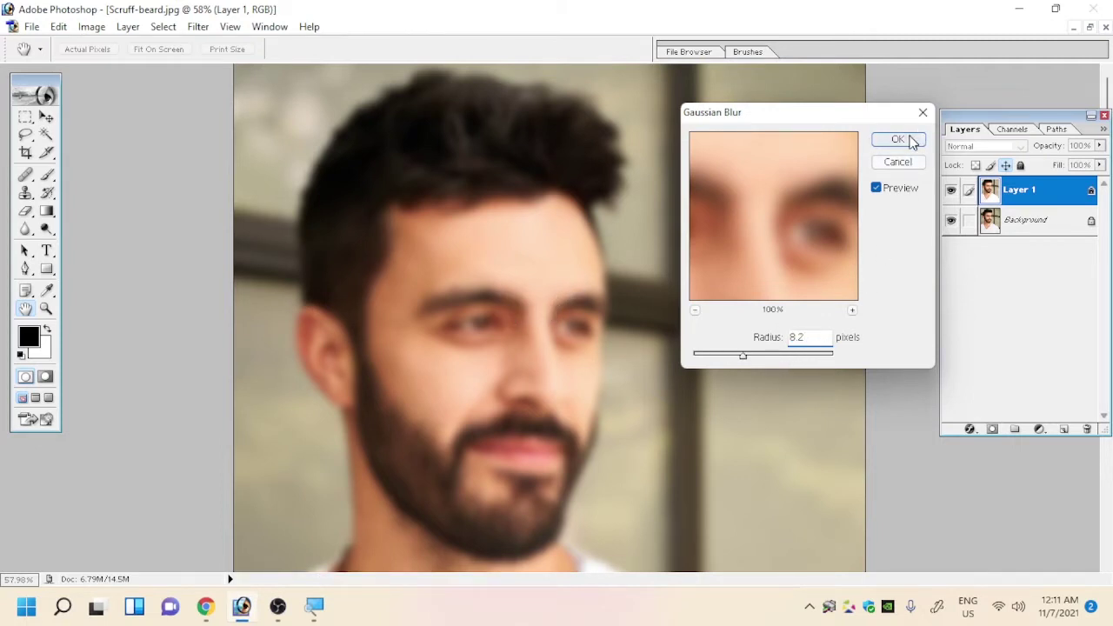
left_click(910, 142)
key("b")
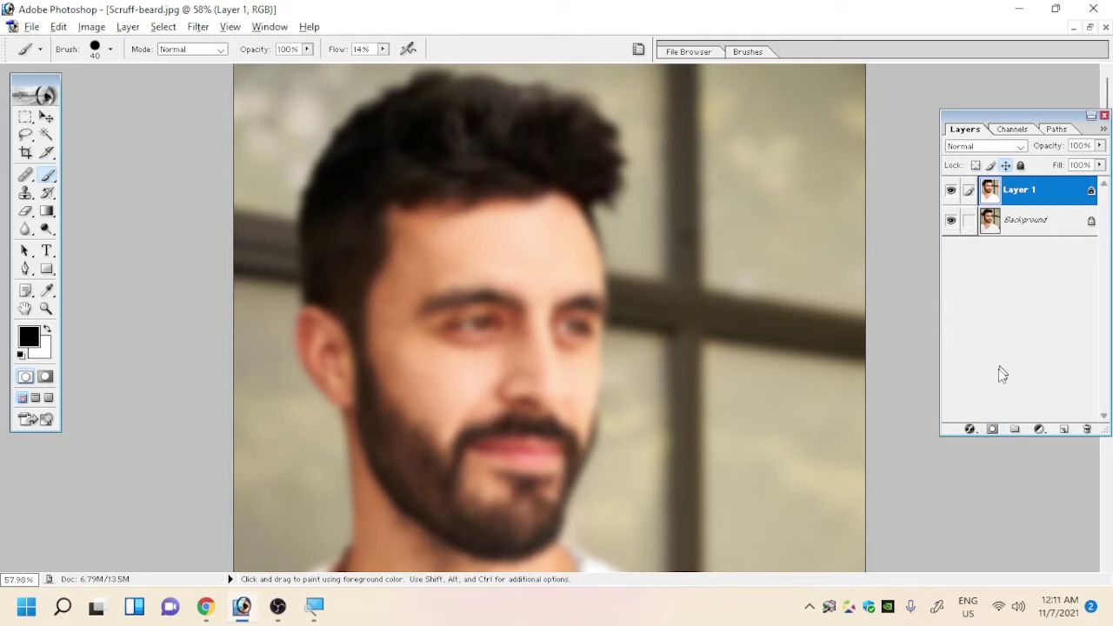
Add a black layer mask hiding all of Layer 1, keeping the mask targeted
left_click(992, 431, "alt")
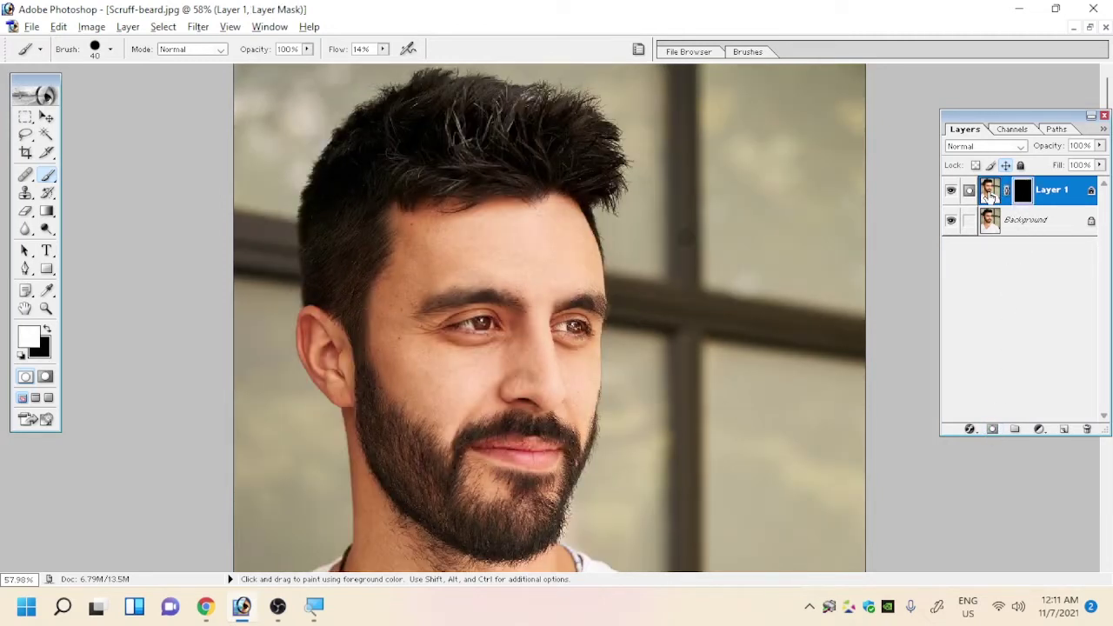
left_click(989, 193)
left_click(1023, 195)
Set the foreground painting colour to pure white
left_click(29, 336)
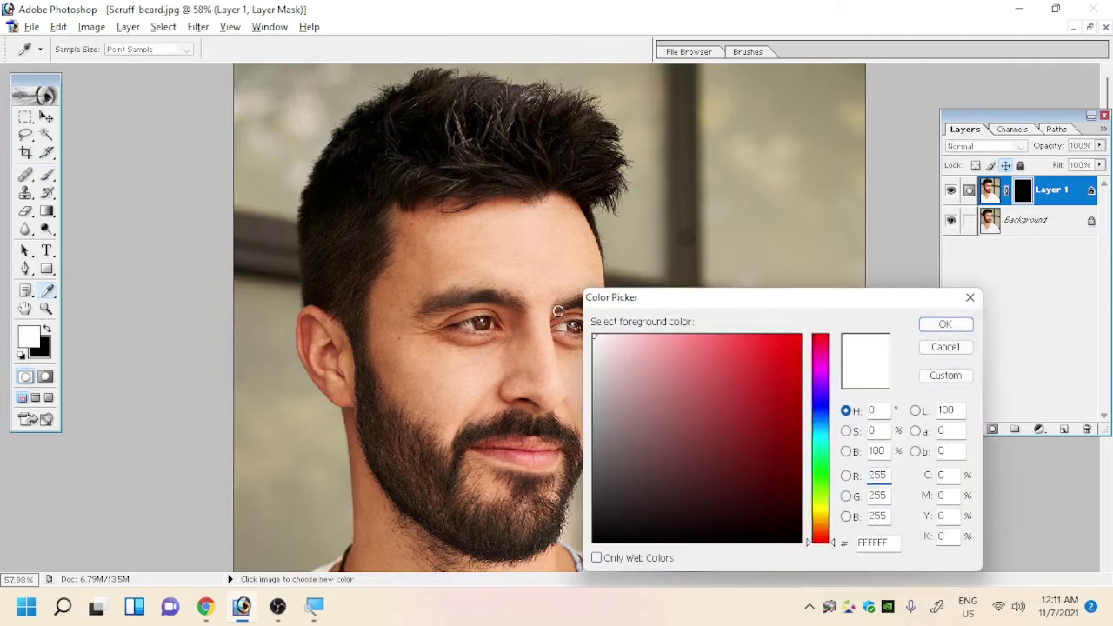
left_click(600, 340)
left_click(954, 327)
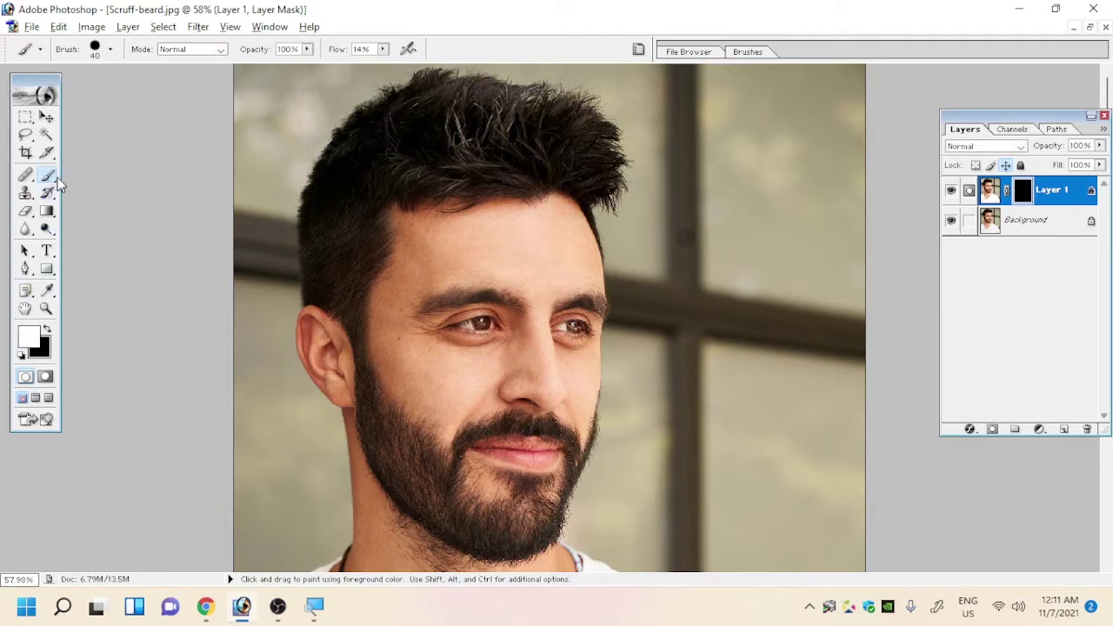
Keep the soft 40 px brush, raise its flow to 17%, and zoom in on the forehead
left_click_drag(57, 177, 71, 174)
scroll(393, 91, "down", 1)
scroll(448, 104, "up", 1)
scroll(445, 178, "up", 1)
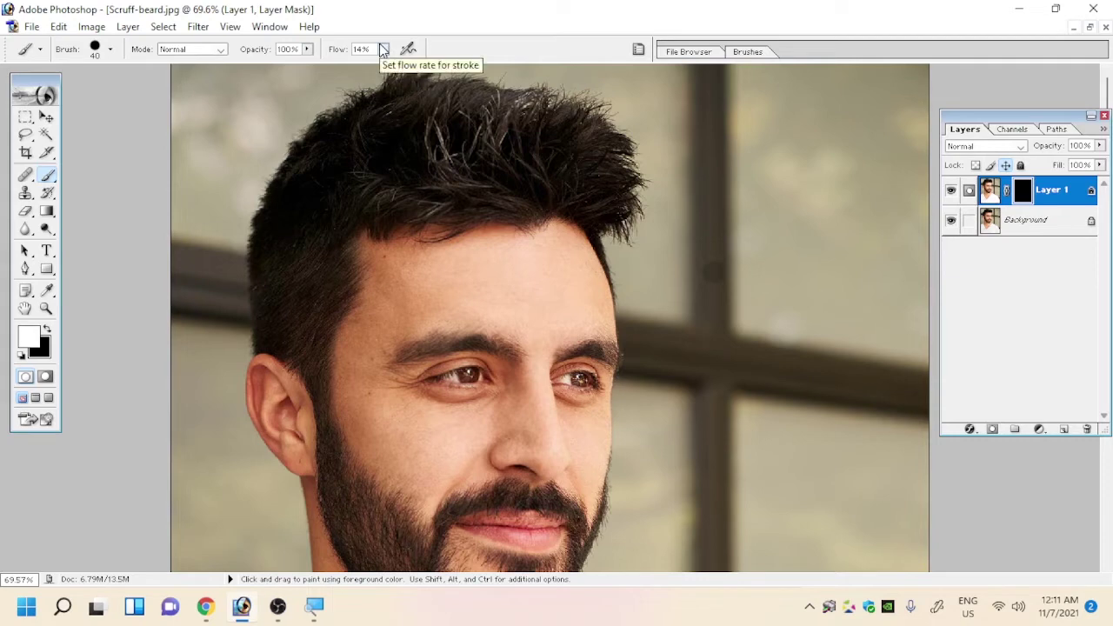
key("super")
key("super")
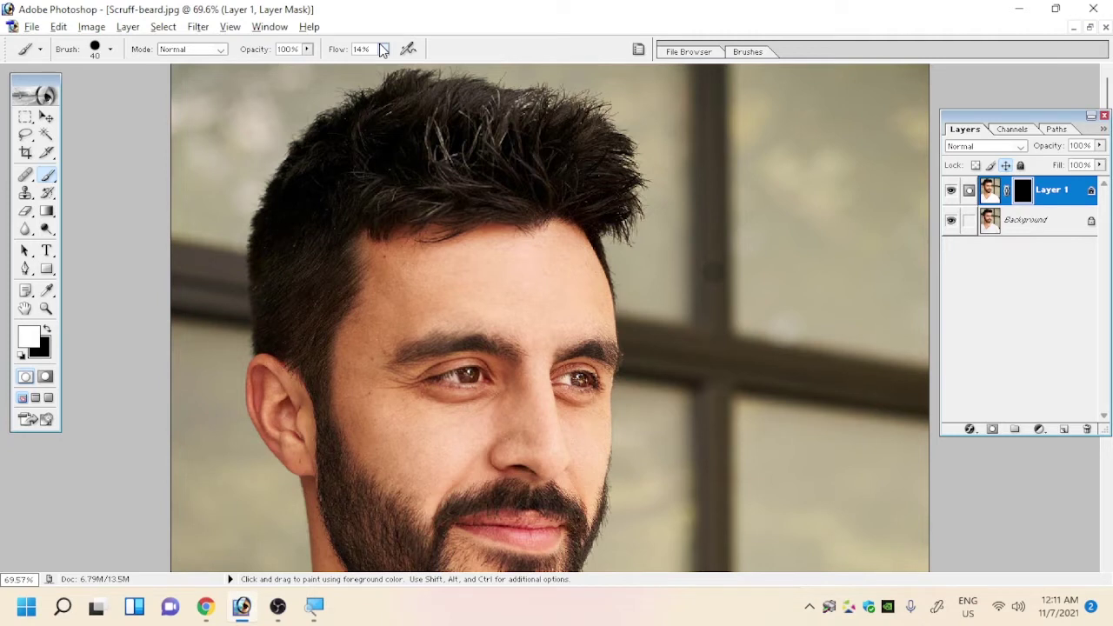
left_click(383, 49)
left_click_drag(385, 69, 388, 70)
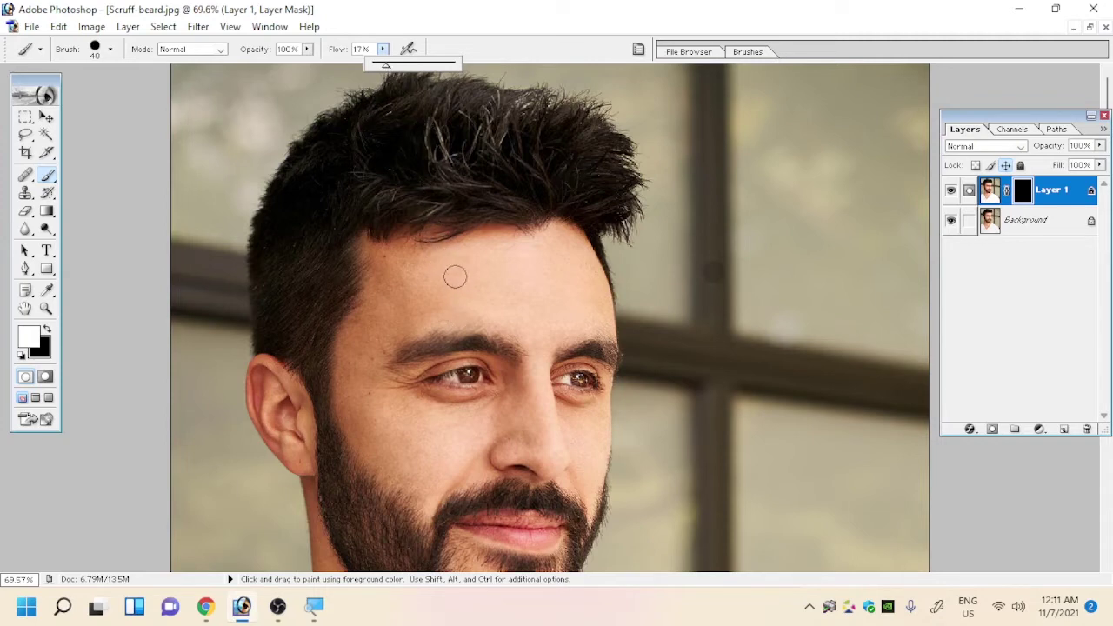
key("ctrl+plus")
key("ctrl+plus")
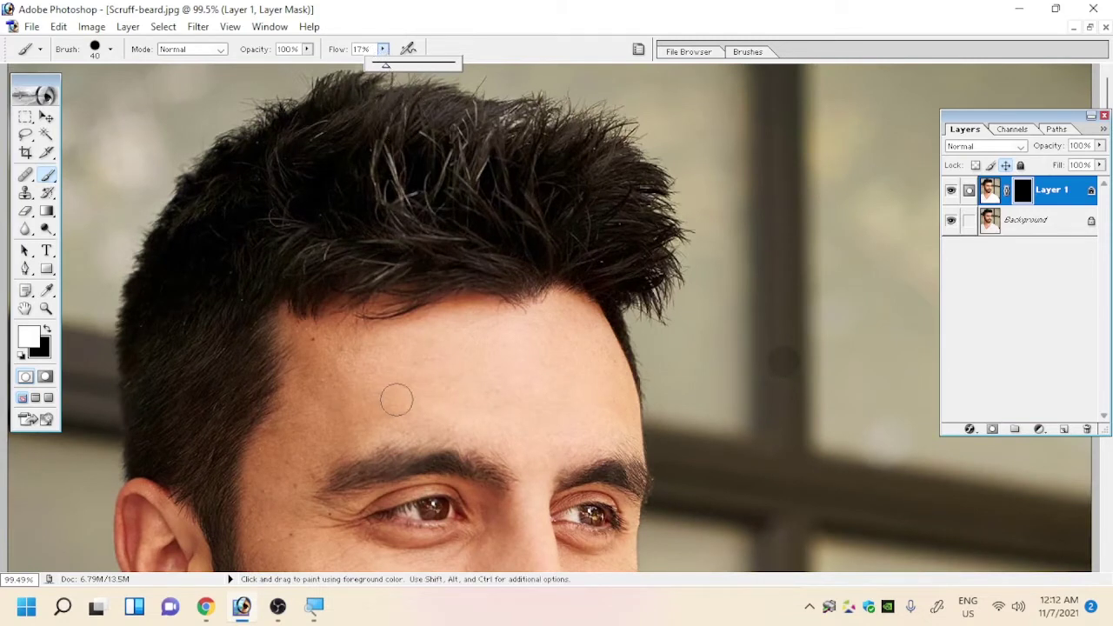
Pan and zoom to centre the eyes, nose, cheeks and beard in view
key("space")
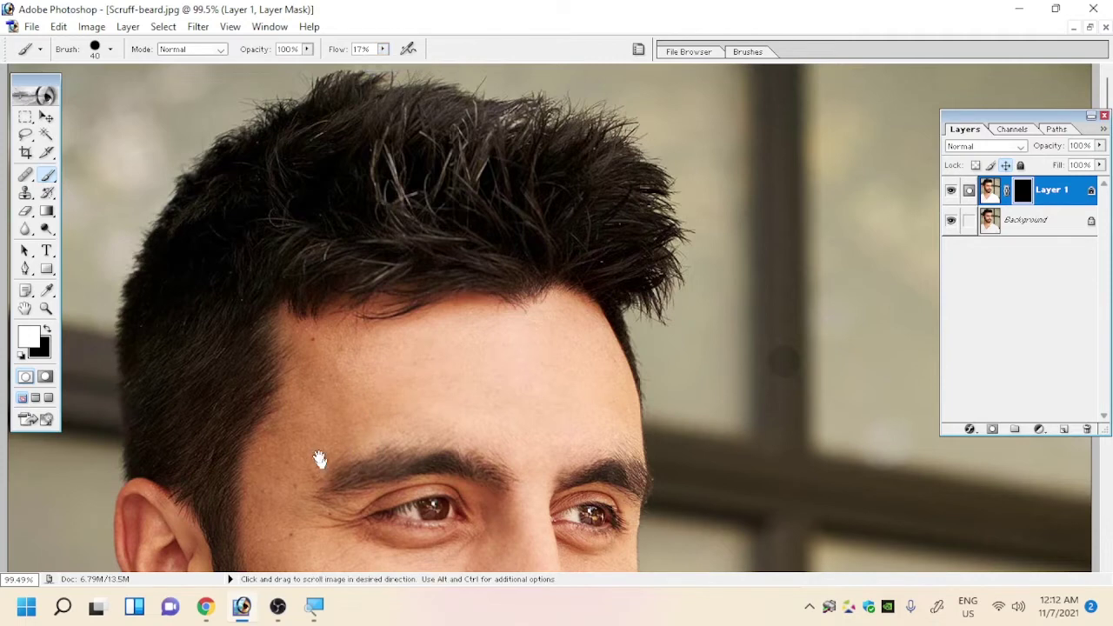
left_click_drag(319, 459, 278, 196)
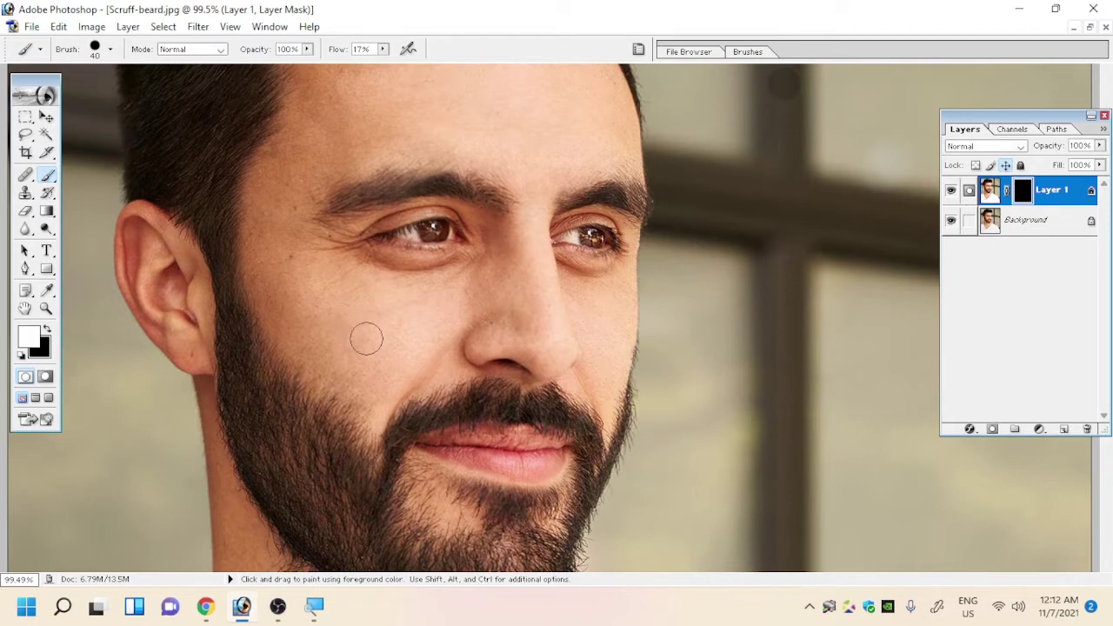
scroll(366, 339, "down", 2)
scroll(373, 328, "up", 3)
key("alt+space")
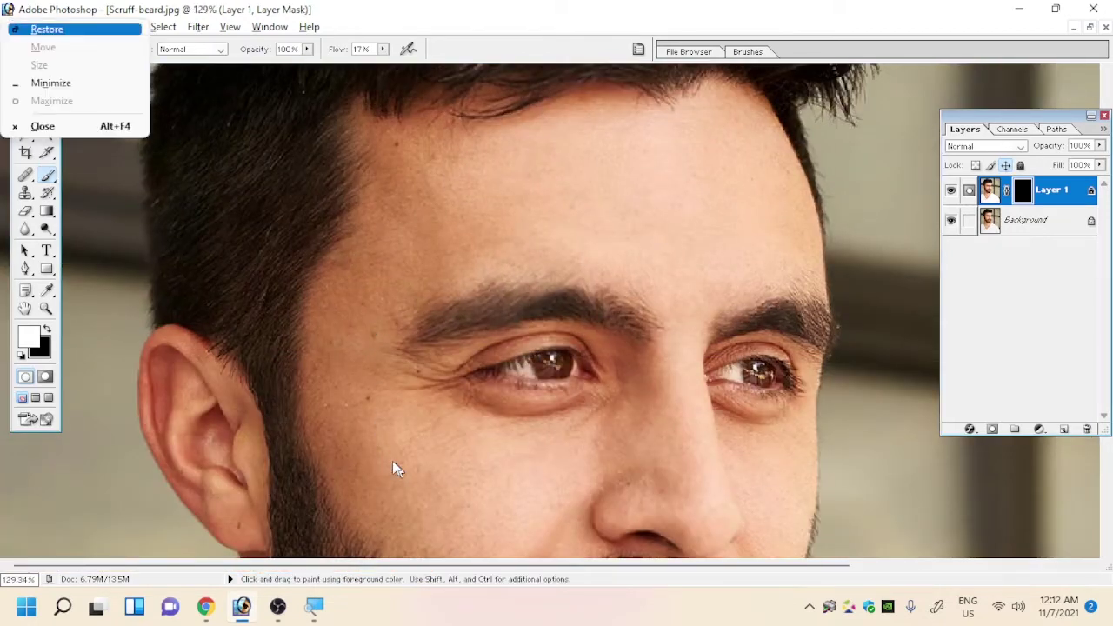
mouse_move(392, 467)
left_mouse_down()
mouse_move(283, 224)
mouse_move(281, 304)
left_mouse_up()
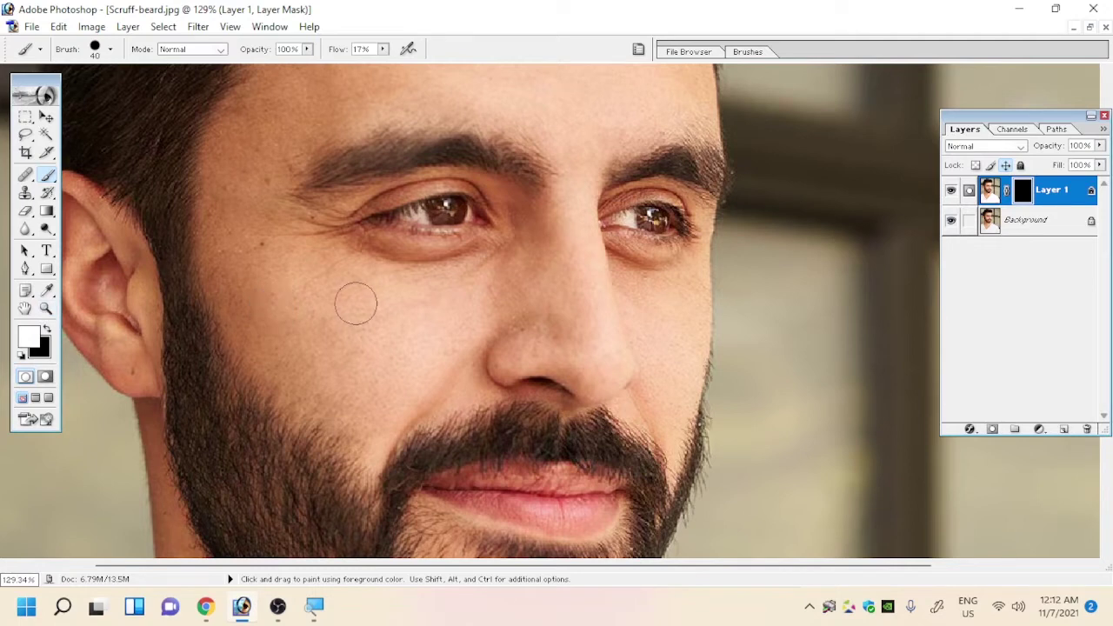
Zoom closer and paint white on Layer 1's mask over the cheek below the left eye
key("alt")
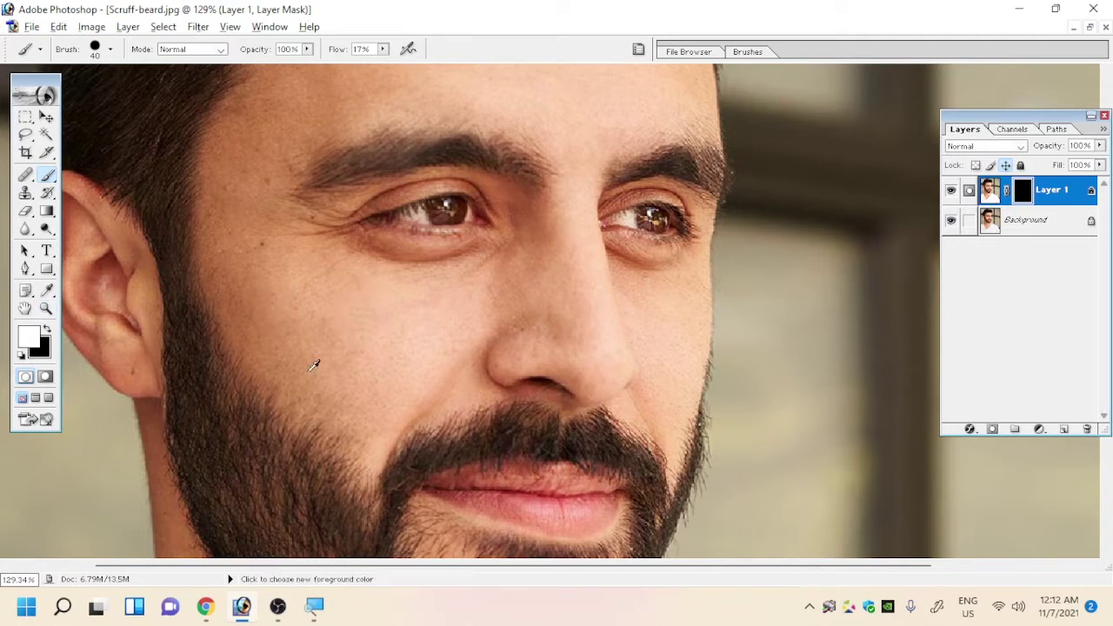
scroll(314, 365, "up", 2)
scroll(314, 365, "down", 3)
scroll(314, 366, "up", 3)
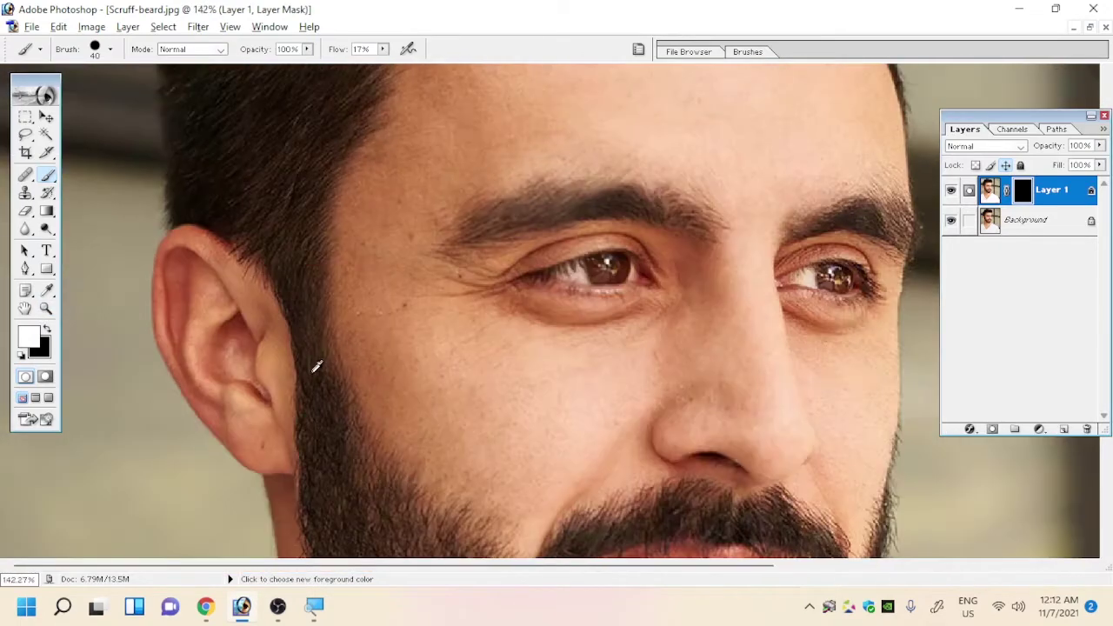
scroll(314, 365, "up", 1)
key("space")
left_click_drag(501, 469, 228, 213)
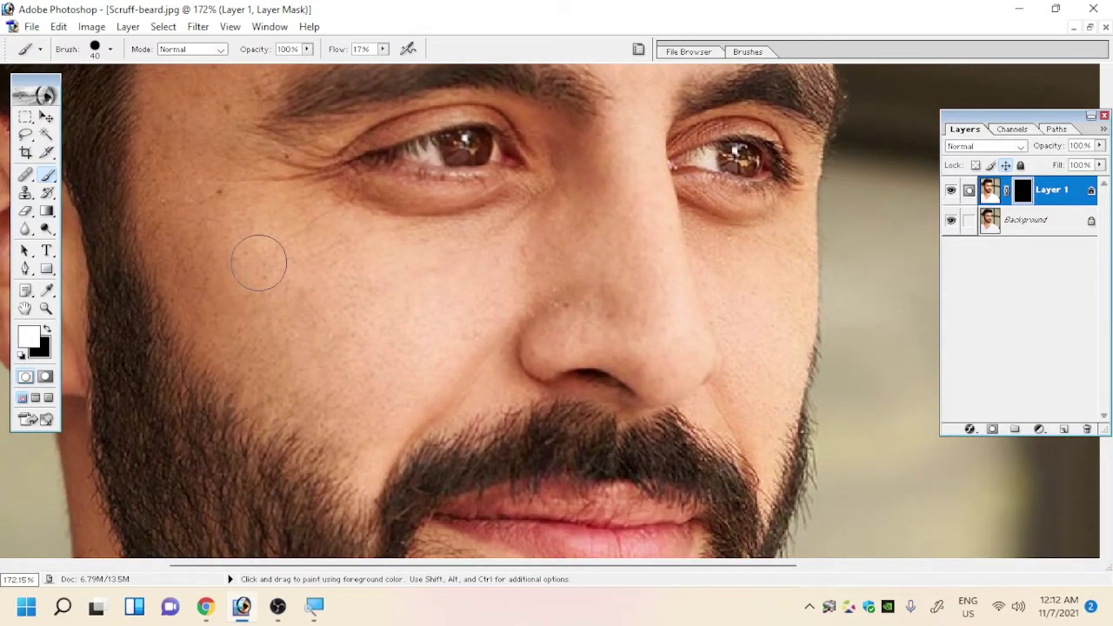
mouse_move(225, 233)
left_mouse_down()
mouse_move(313, 331)
mouse_move(249, 212)
mouse_move(266, 251)
mouse_move(197, 235)
mouse_move(340, 373)
mouse_move(395, 304)
mouse_move(365, 343)
mouse_move(380, 392)
mouse_move(240, 308)
mouse_move(417, 328)
mouse_move(438, 365)
mouse_move(393, 288)
mouse_move(281, 214)
mouse_move(485, 233)
mouse_move(422, 418)
mouse_move(435, 403)
mouse_move(342, 380)
mouse_move(332, 294)
mouse_move(179, 356)
mouse_move(173, 312)
mouse_move(322, 433)
mouse_move(246, 381)
left_mouse_up()
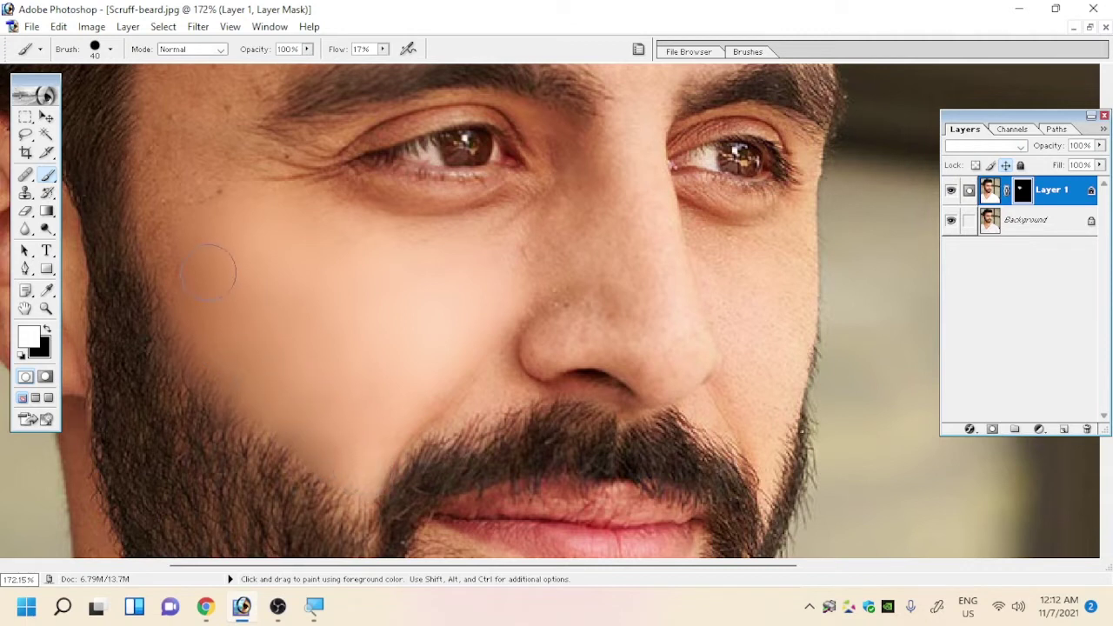
left_click_drag(207, 239, 278, 364)
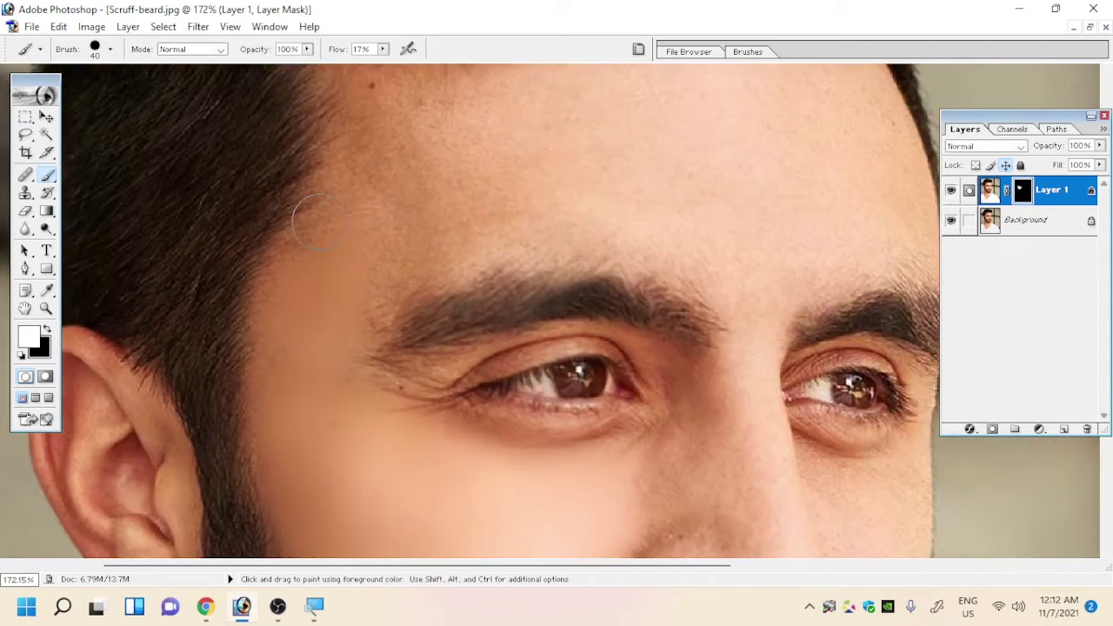
Smooth the forehead on the mask using a 17 px brush, then a 66 px brush
left_click_drag(308, 220, 258, 457)
right_click(250, 339)
type("17")
key("Return")
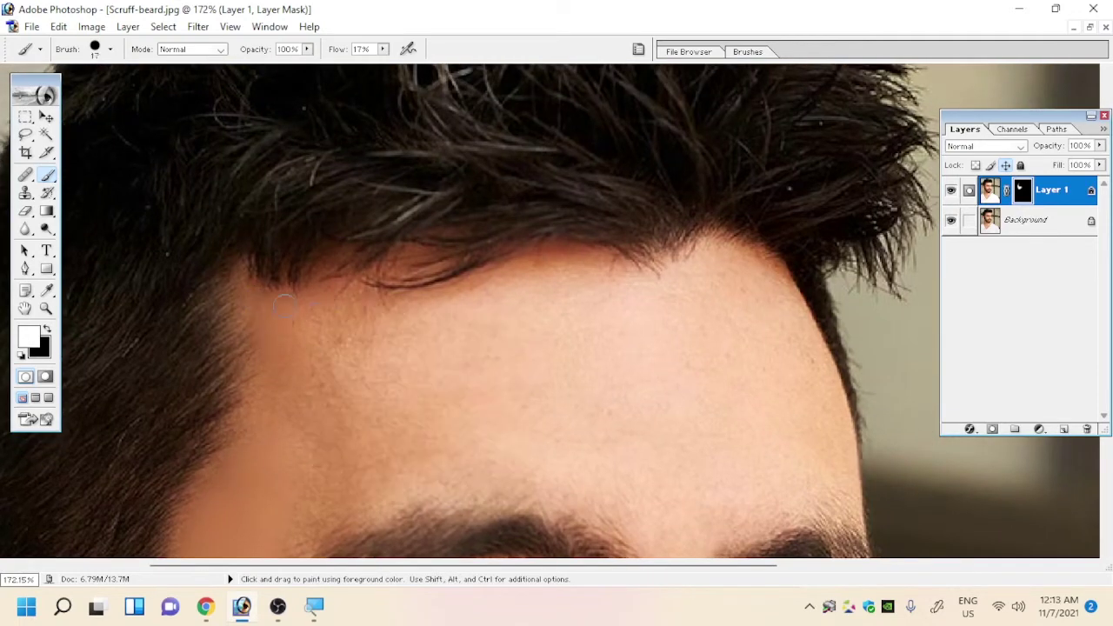
left_click_drag(287, 295, 340, 346)
right_click(365, 393)
type("66")
key("Return")
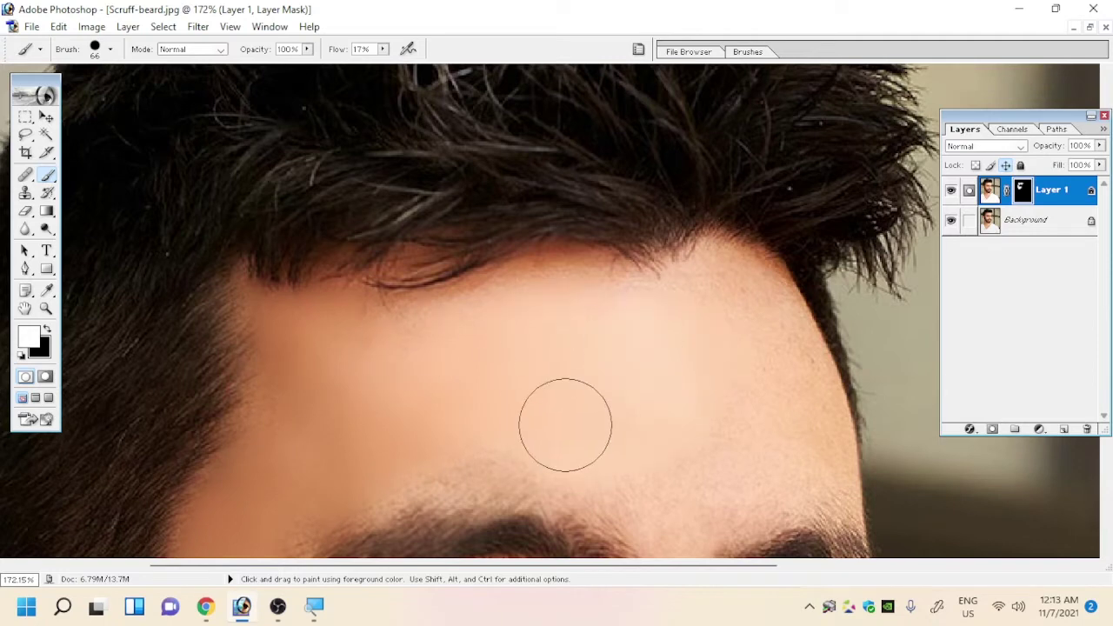
left_click_drag(566, 425, 536, 239)
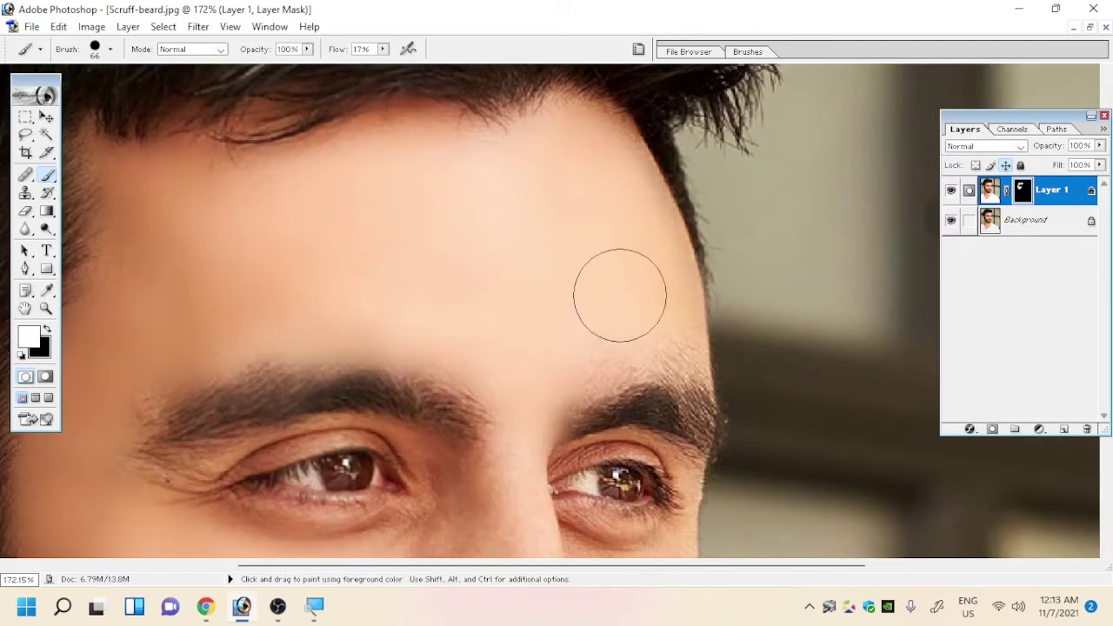
left_click_drag(348, 175, 542, 237)
With an 18 px brush, smooth the skin along the lower eyelid
scroll(360, 278, "down", 5)
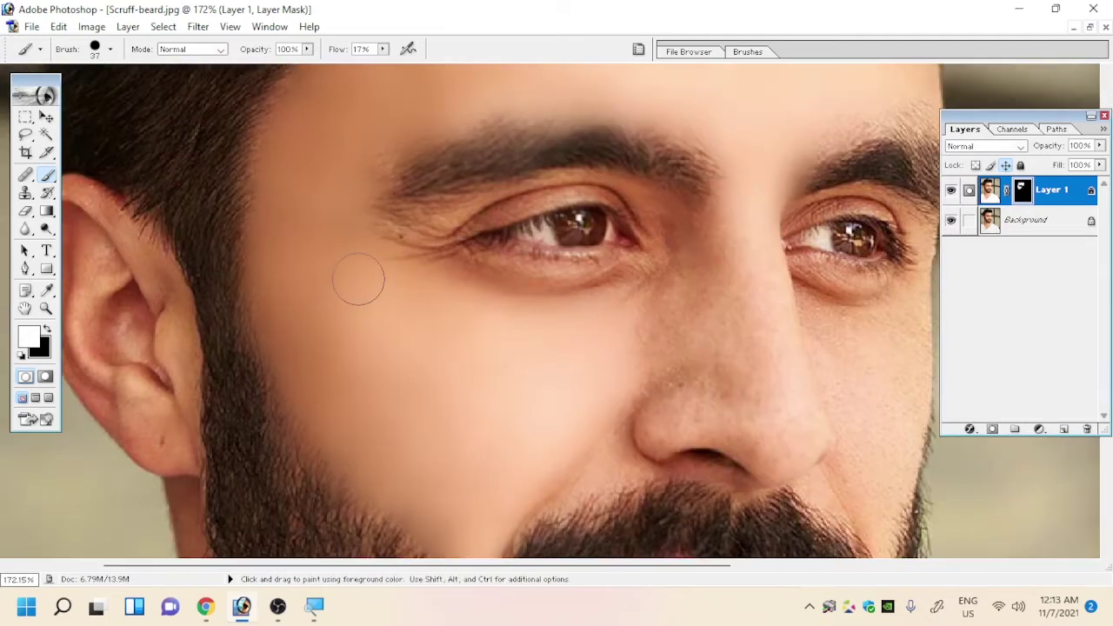
right_click(440, 306)
type("18")
key("Return")
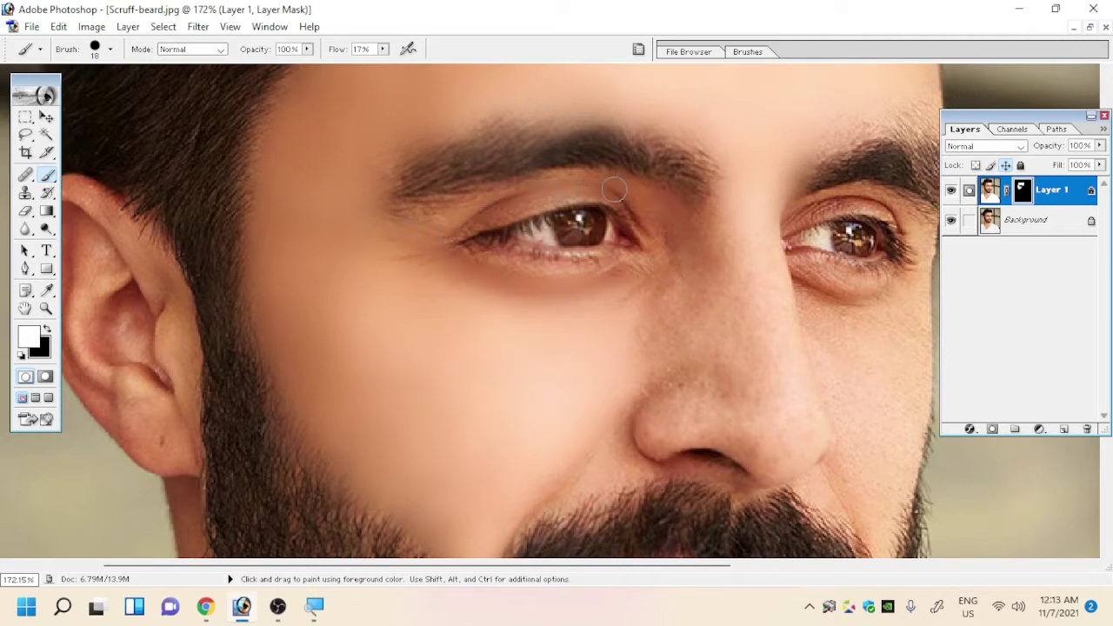
left_click_drag(539, 256, 436, 229)
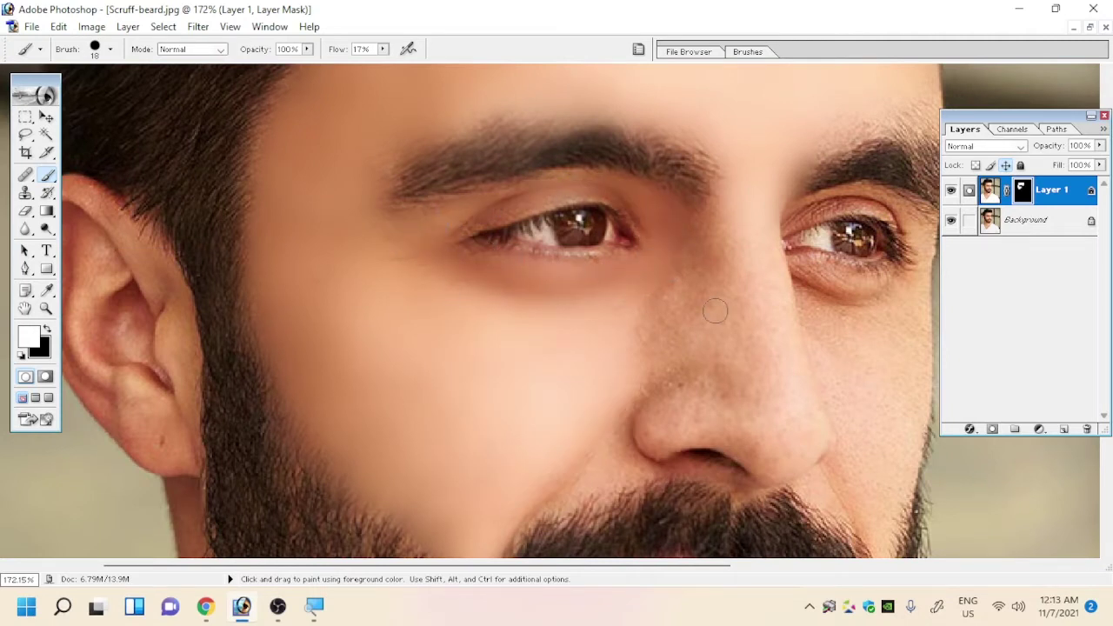
scroll(715, 310, "up", 1)
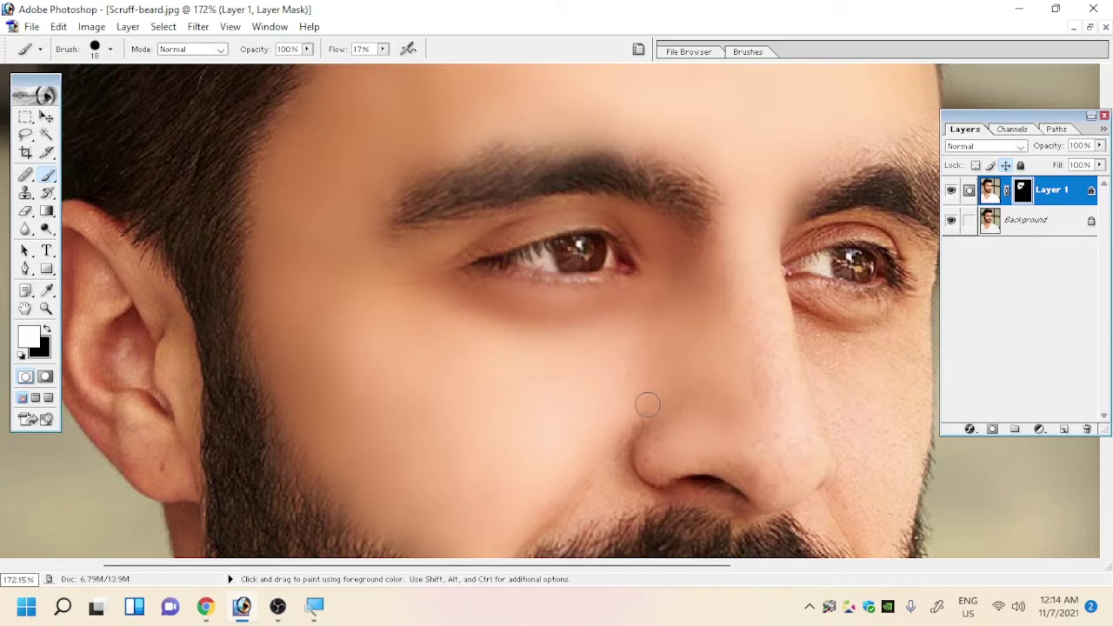
scroll(591, 391, "down", 1)
scroll(594, 391, "up", 2)
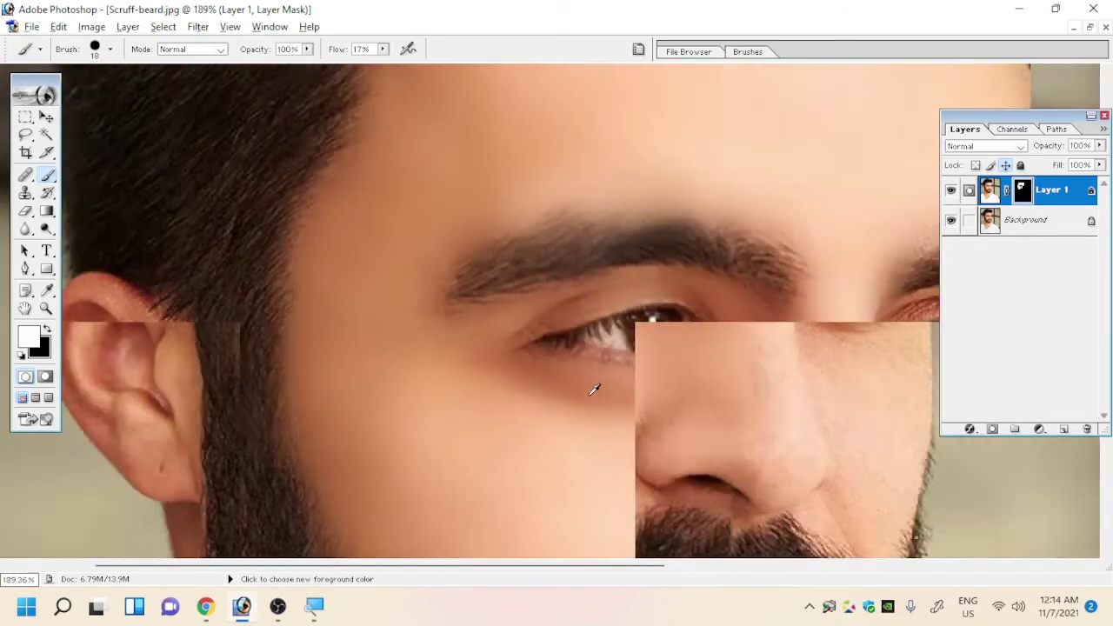
Smooth the shadow beside the nose, then nose tip to eye corner with a 29 px brush
mouse_move(586, 479)
left_mouse_down()
mouse_move(420, 300)
mouse_move(298, 57)
mouse_move(284, 56)
left_mouse_up()
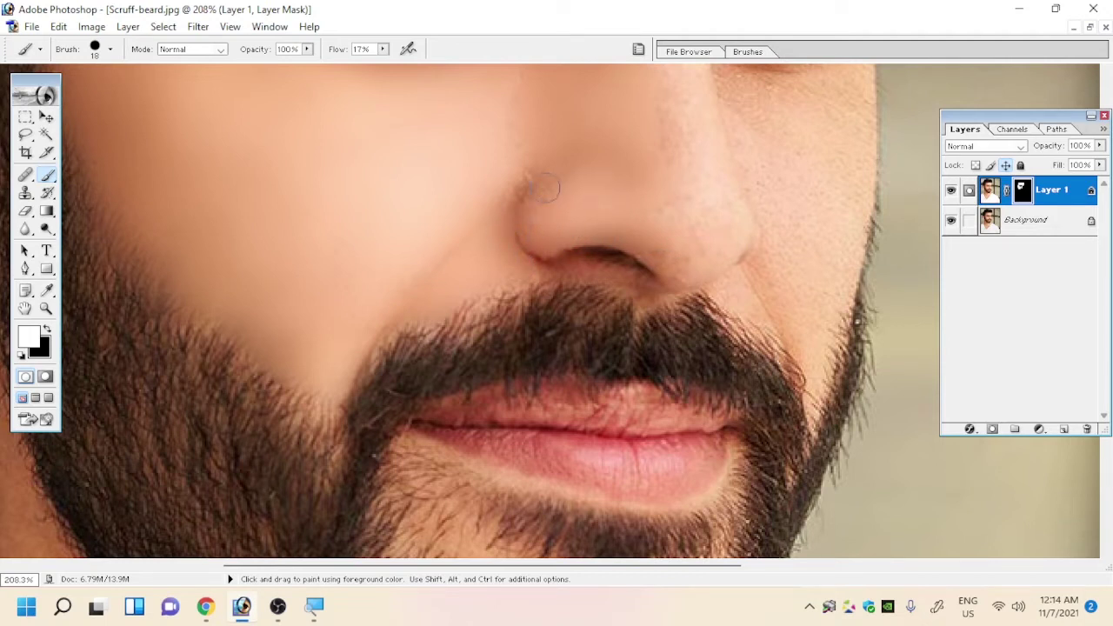
left_click_drag(533, 165, 534, 171)
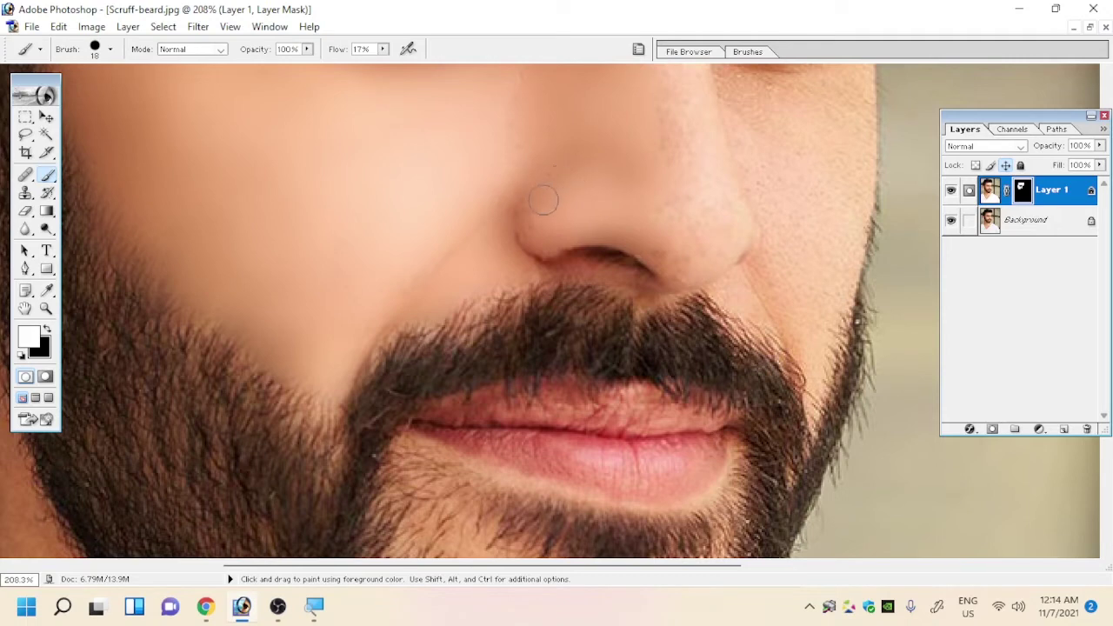
mouse_move(666, 101)
left_mouse_down()
mouse_move(556, 297)
mouse_move(525, 323)
mouse_move(563, 305)
left_mouse_up()
right_click(522, 301)
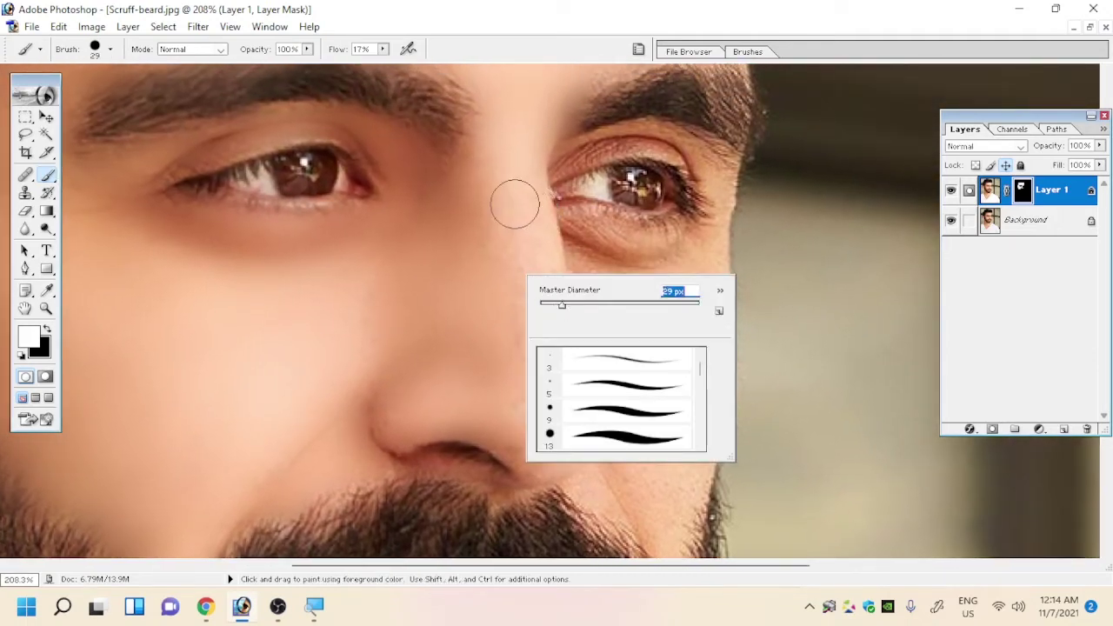
key("Return")
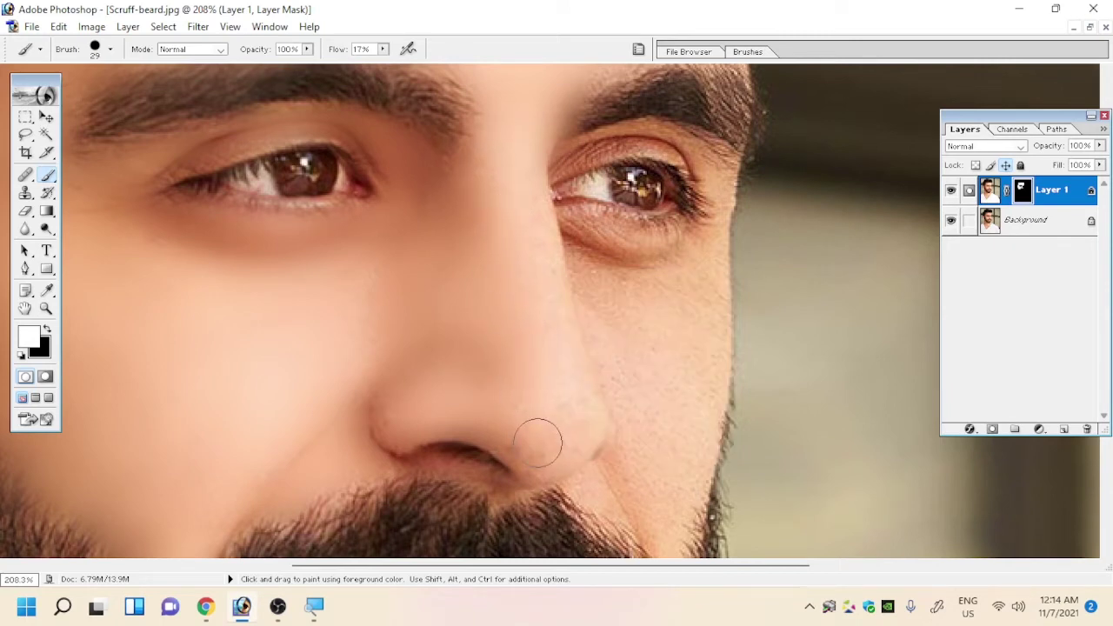
mouse_move(537, 443)
left_mouse_down()
mouse_move(578, 435)
mouse_move(380, 249)
left_mouse_up()
Resize the brush to 20 px and smooth the wrinkles around the right eye
right_click(383, 235)
type("14")
key("Return")
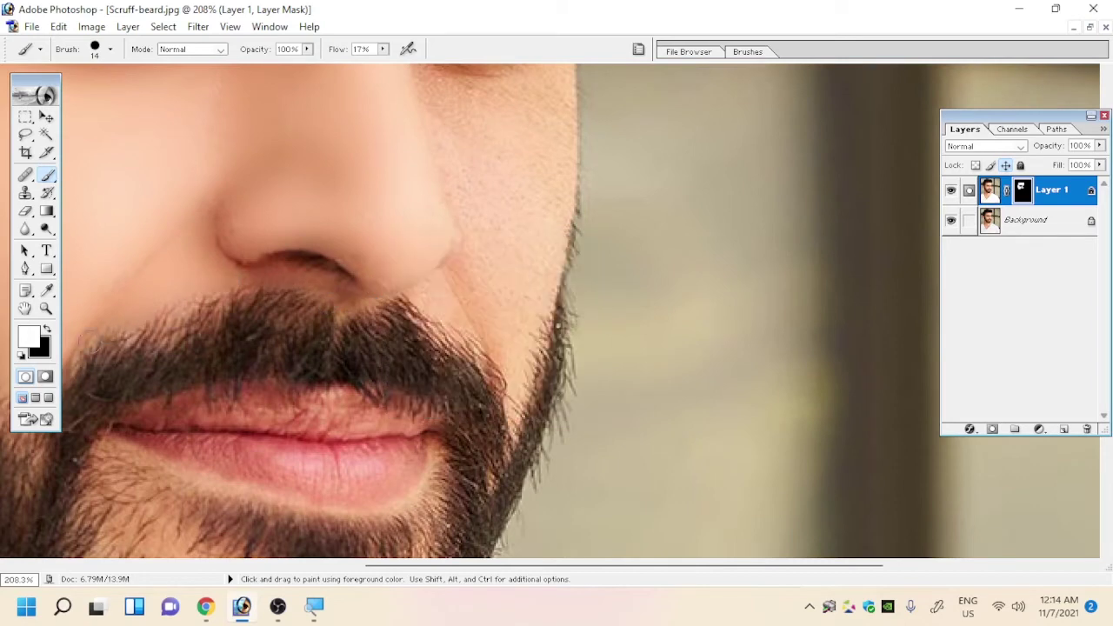
left_click_drag(417, 322, 455, 404)
right_click(455, 404)
type("20")
key("Return")
right_click(447, 318)
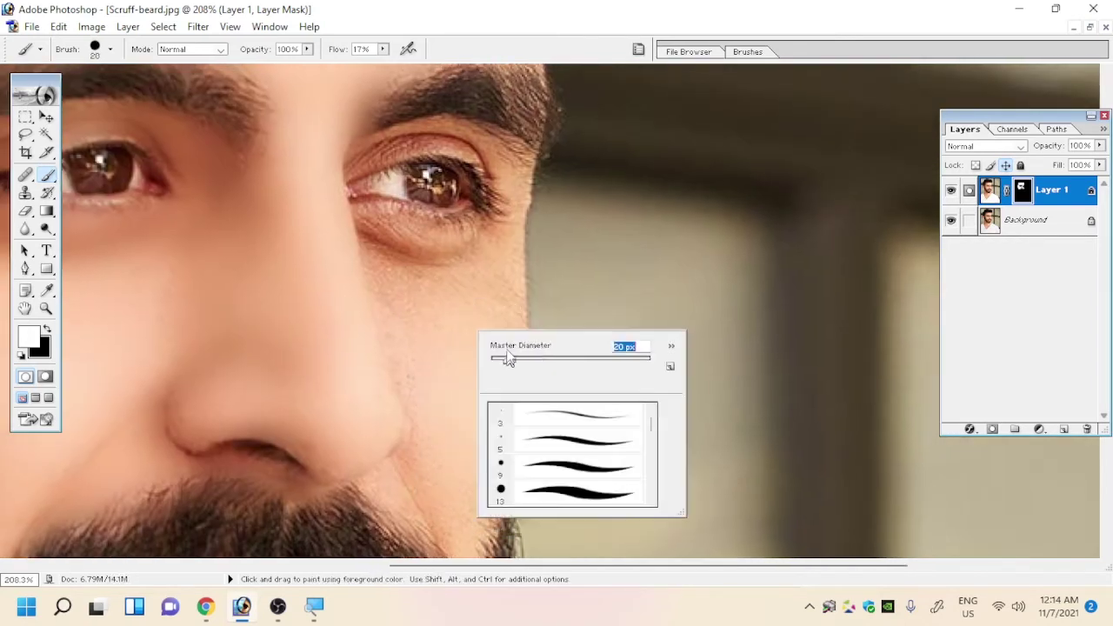
key("Return")
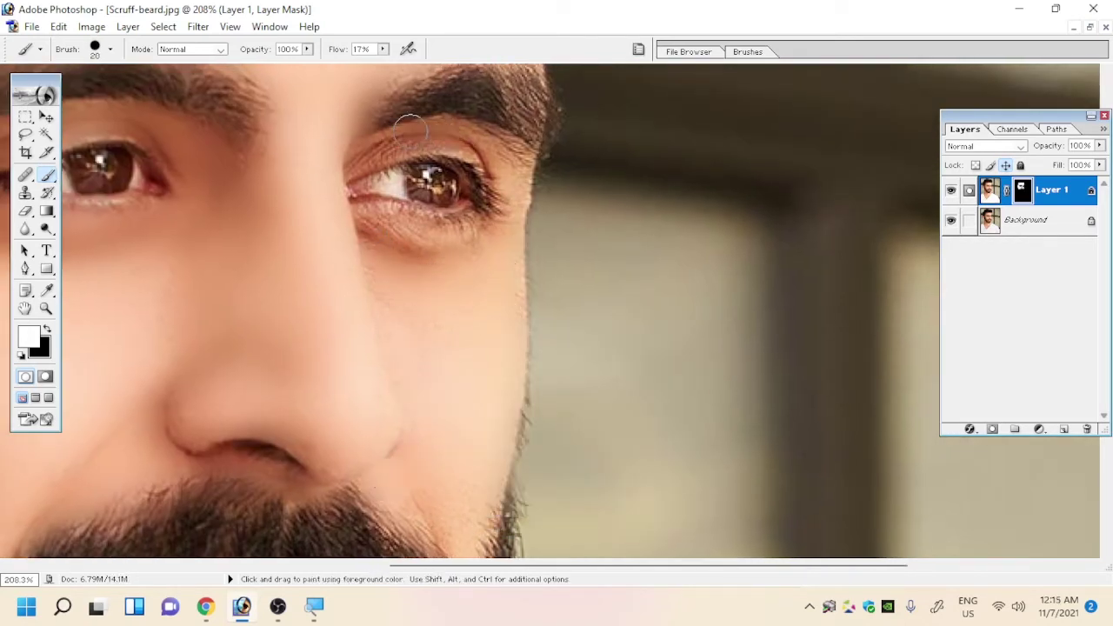
left_click_drag(409, 128, 484, 135)
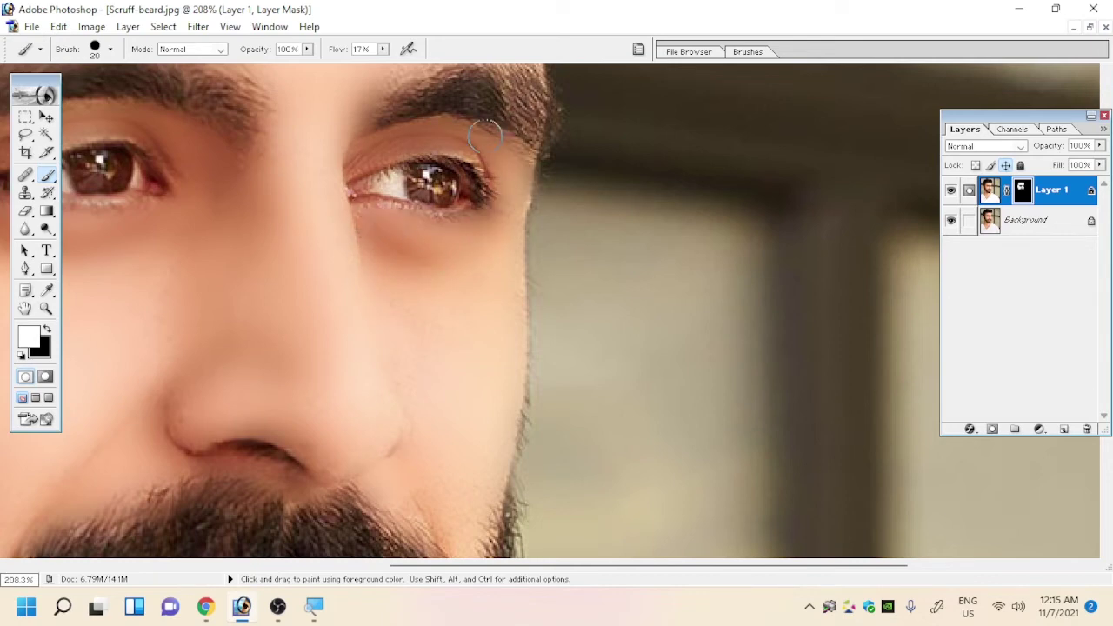
Zoom in and out repeatedly to review the smoothed face
scroll(485, 134, "up", 2)
scroll(589, 111, "up", 3)
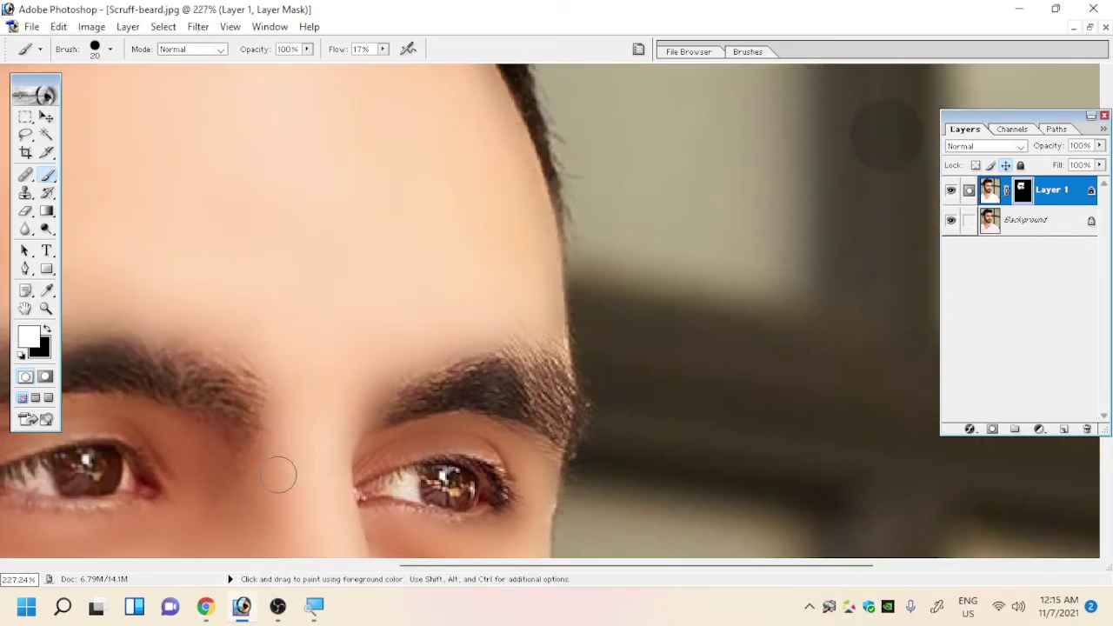
scroll(278, 475, "down", 5)
scroll(266, 340, "up", 2)
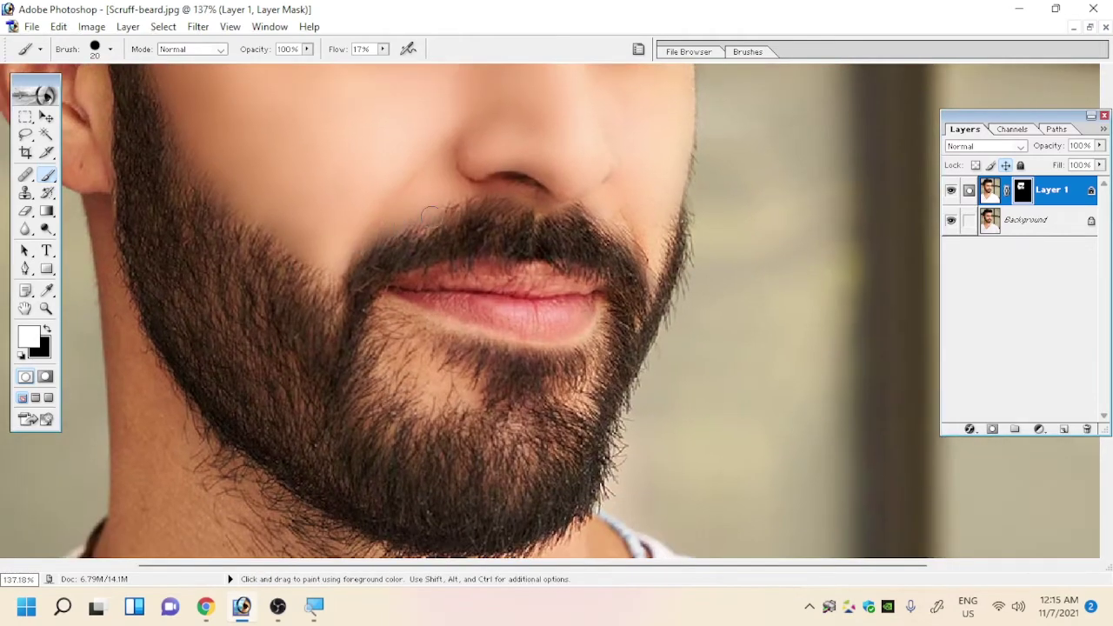
scroll(640, 211, "up", 1)
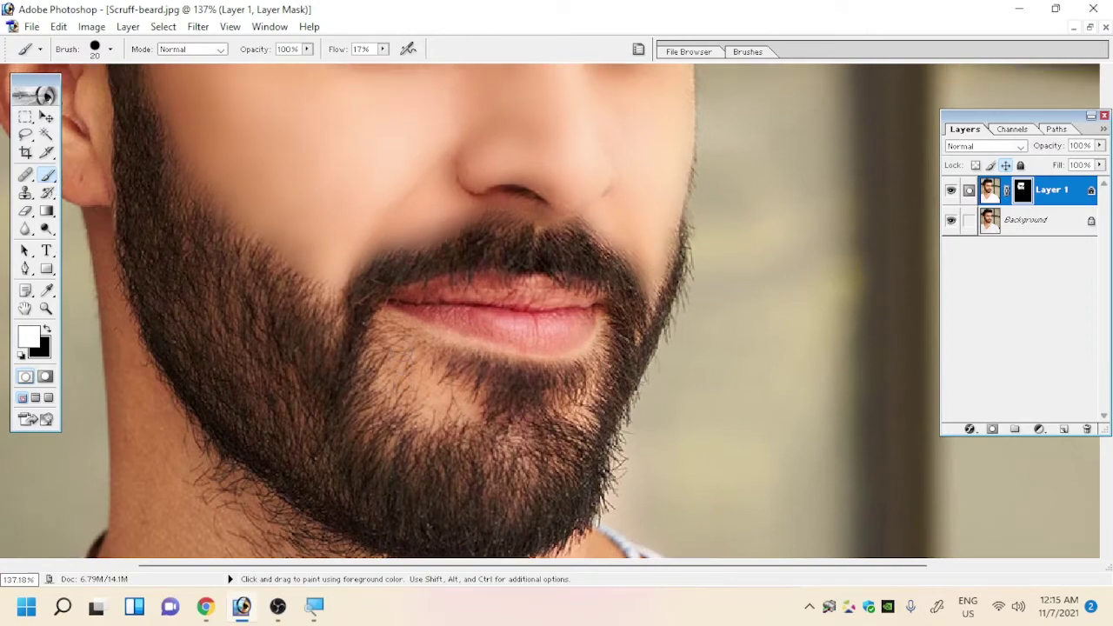
scroll(472, 353, "up", 3)
scroll(472, 353, "down", 5)
scroll(390, 378, "up", 3)
scroll(283, 248, "up", 1)
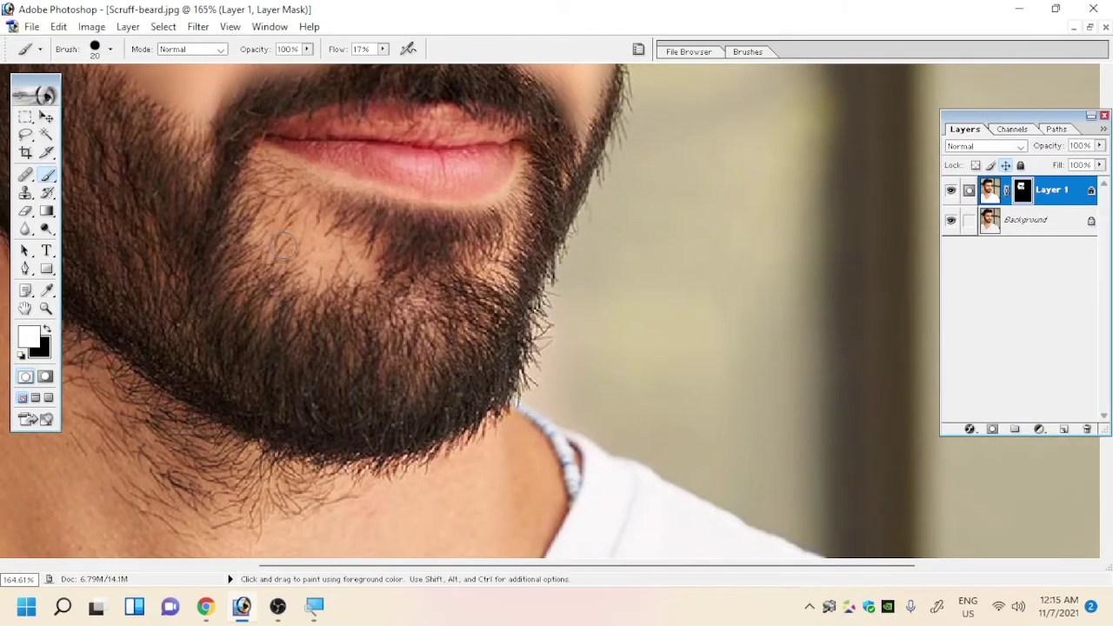
scroll(293, 228, "down", 2)
scroll(328, 241, "up", 1)
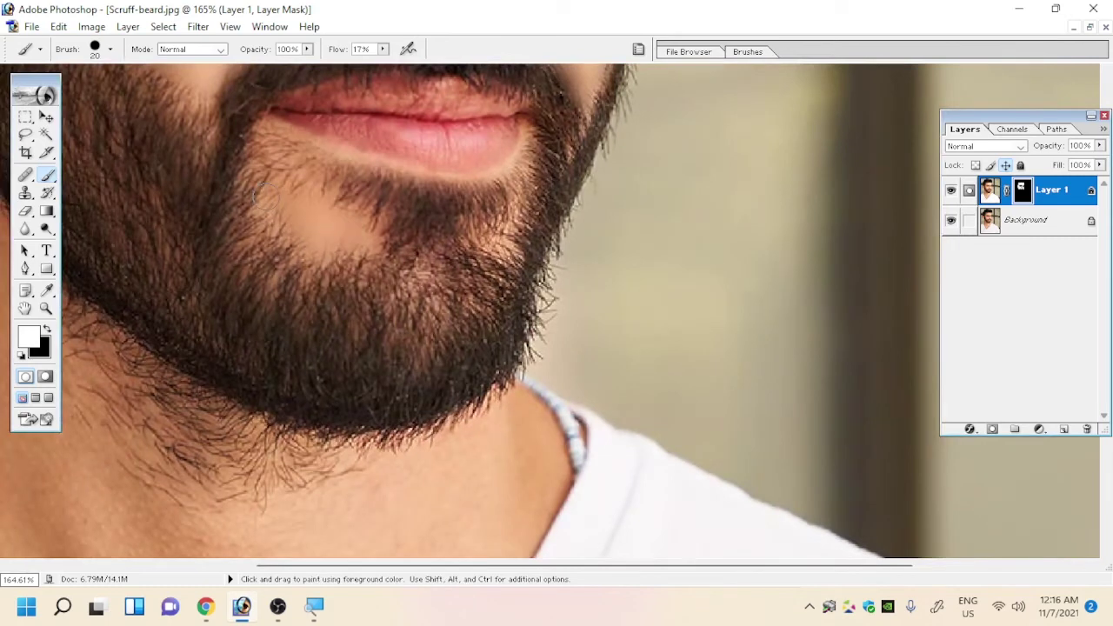
Enlarge the brush to 74 px and paint white over the neck stubble
scroll(361, 235, "down", 5)
key("bracketright")
key("bracketright")
key("bracketright")
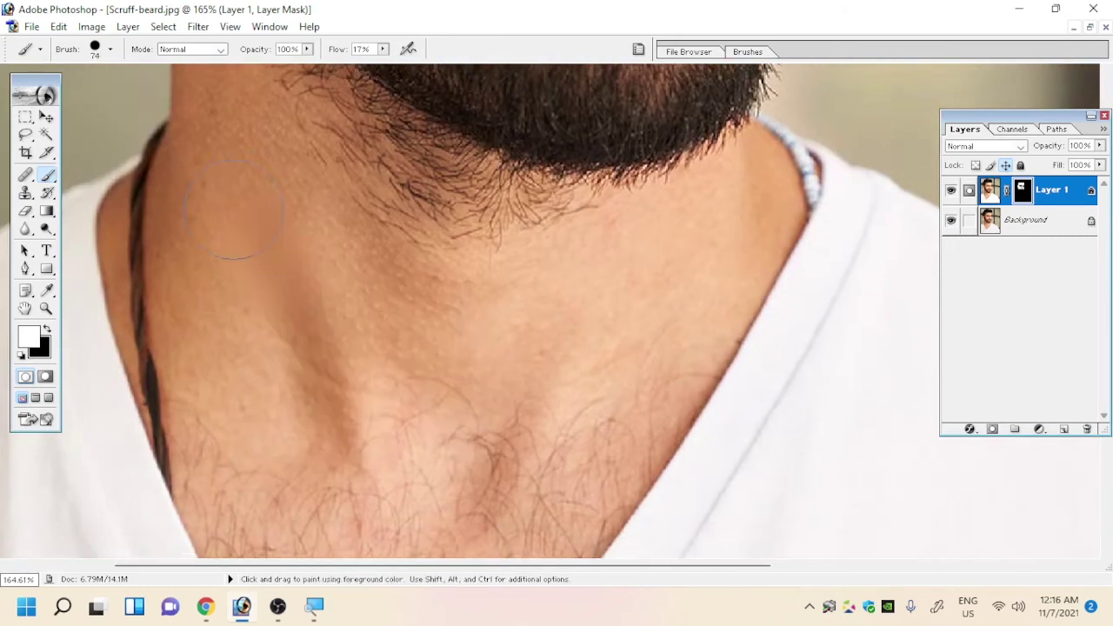
mouse_move(365, 365)
left_mouse_down()
mouse_move(392, 293)
mouse_move(492, 373)
mouse_move(460, 392)
left_mouse_up()
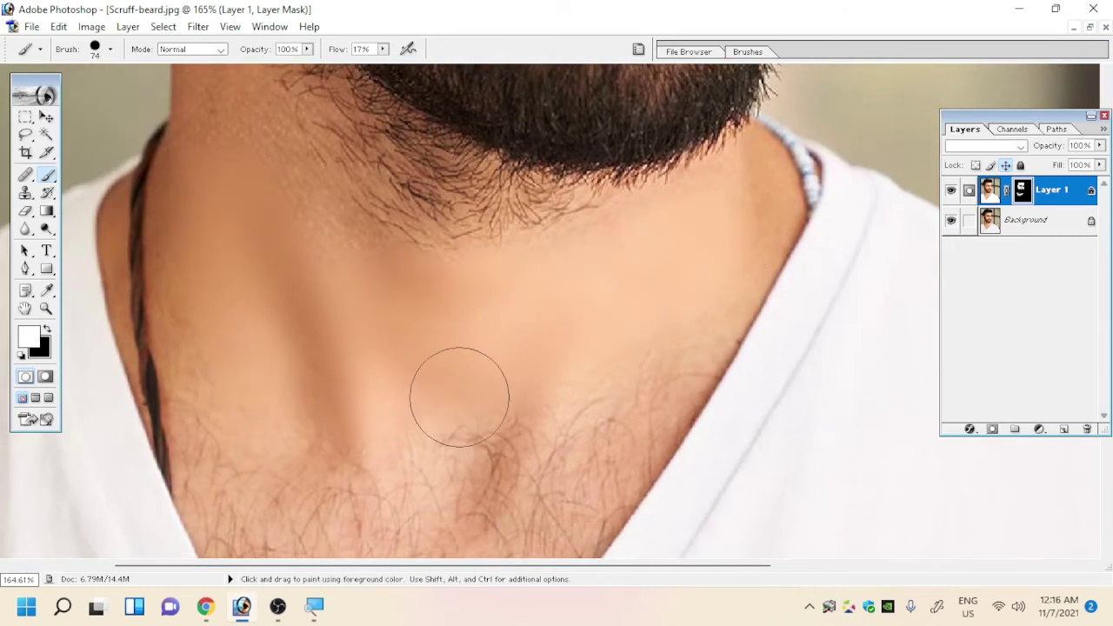
scroll(365, 298, "up", 5)
scroll(365, 299, "left", 3)
Shrink the brush to 34 px at 7% flow and lightly smooth the ear
right_click(365, 298)
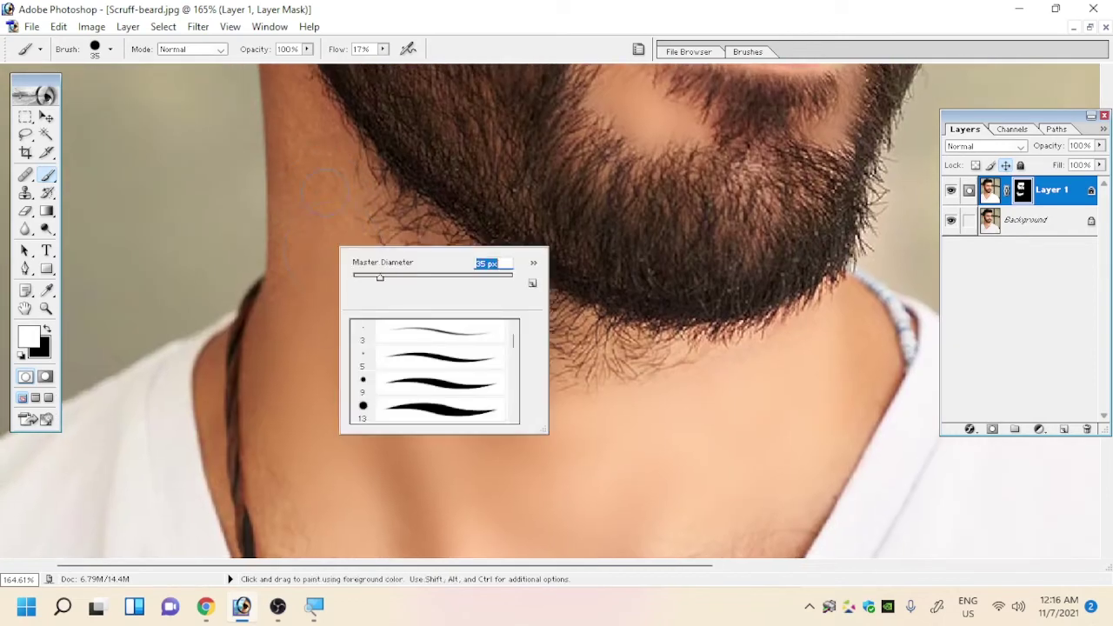
key("Return")
scroll(356, 229, "up", 5)
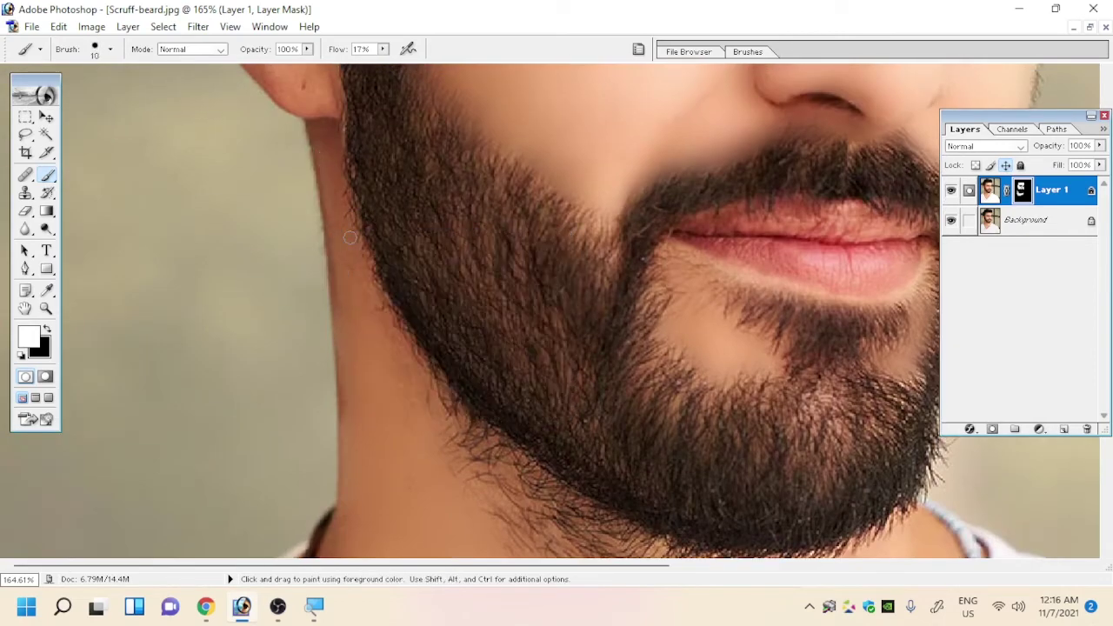
scroll(356, 229, "up", 3)
right_click(272, 215)
left_click(383, 50)
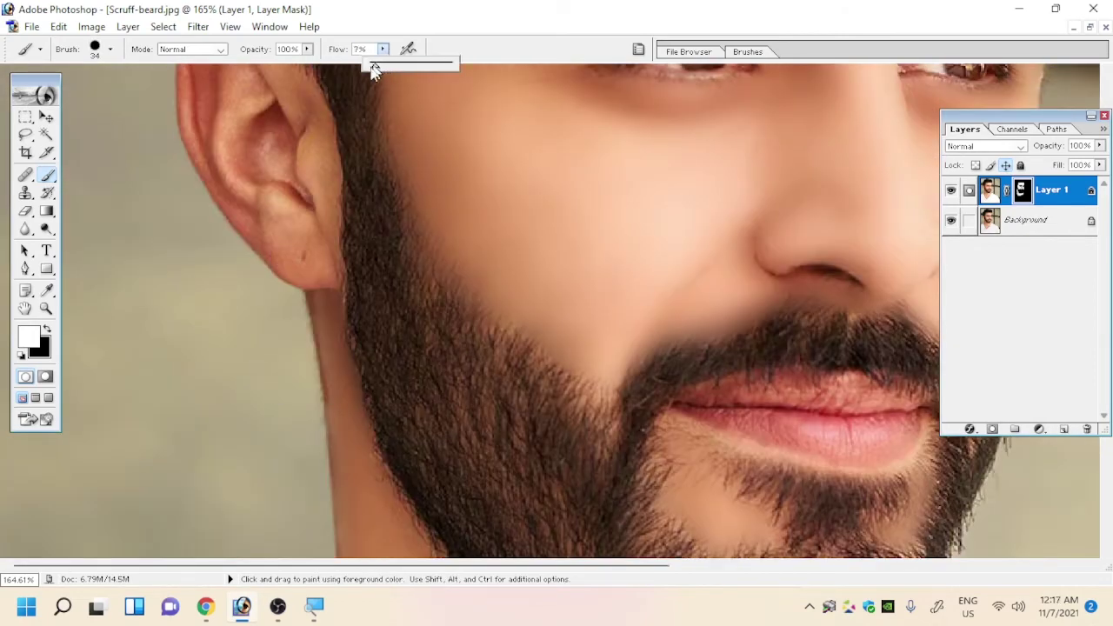
left_click(335, 161)
scroll(288, 244, "up", 3)
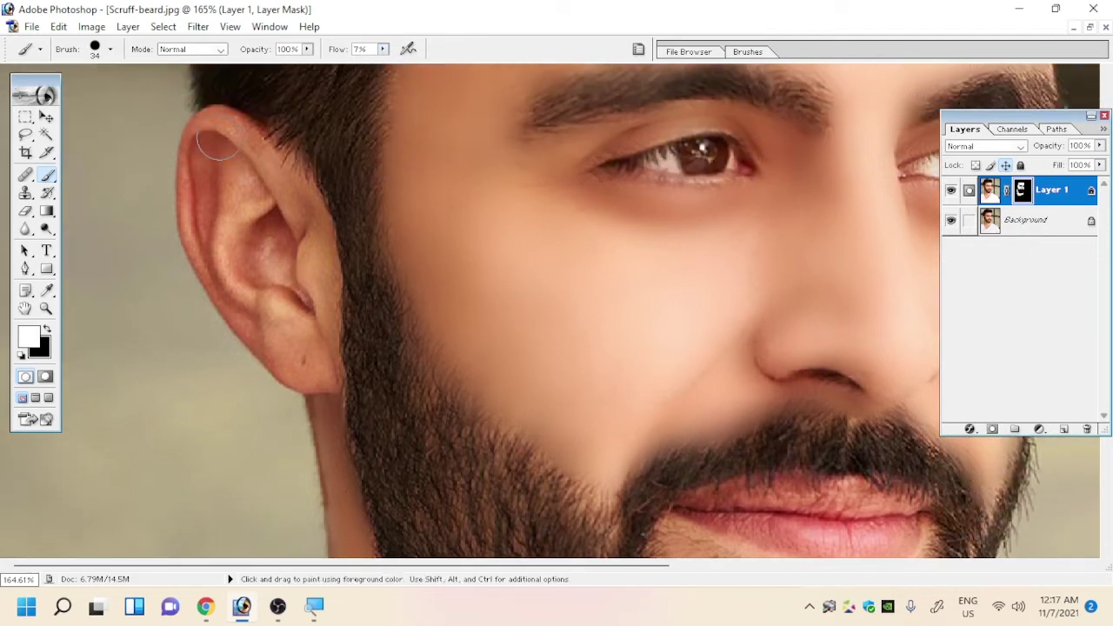
left_click_drag(298, 309, 274, 169)
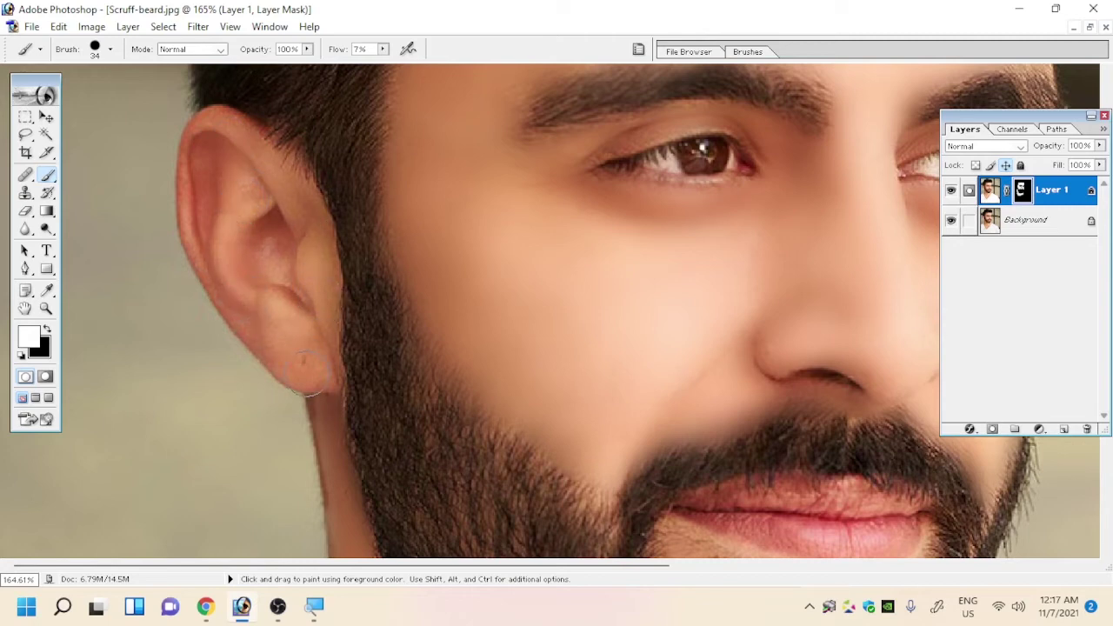
scroll(315, 365, "up", 3)
Pan and zoom around the portrait, including the neck and chest, to review the retouching
scroll(313, 368, "down", 4)
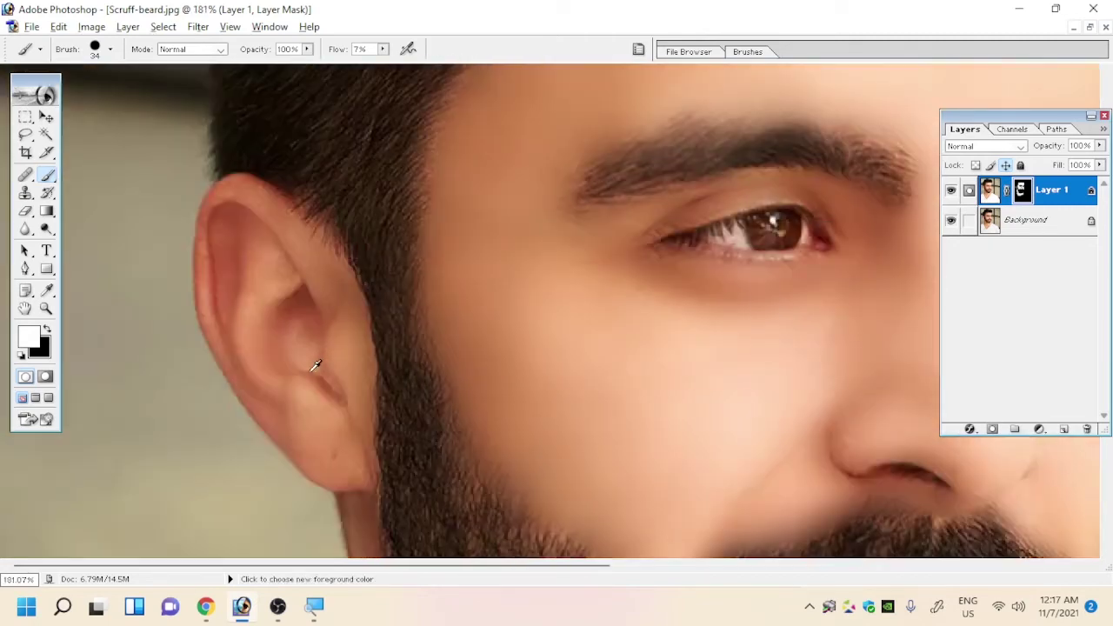
scroll(313, 367, "down", 3)
scroll(315, 367, "down", 3)
scroll(317, 368, "down", 4)
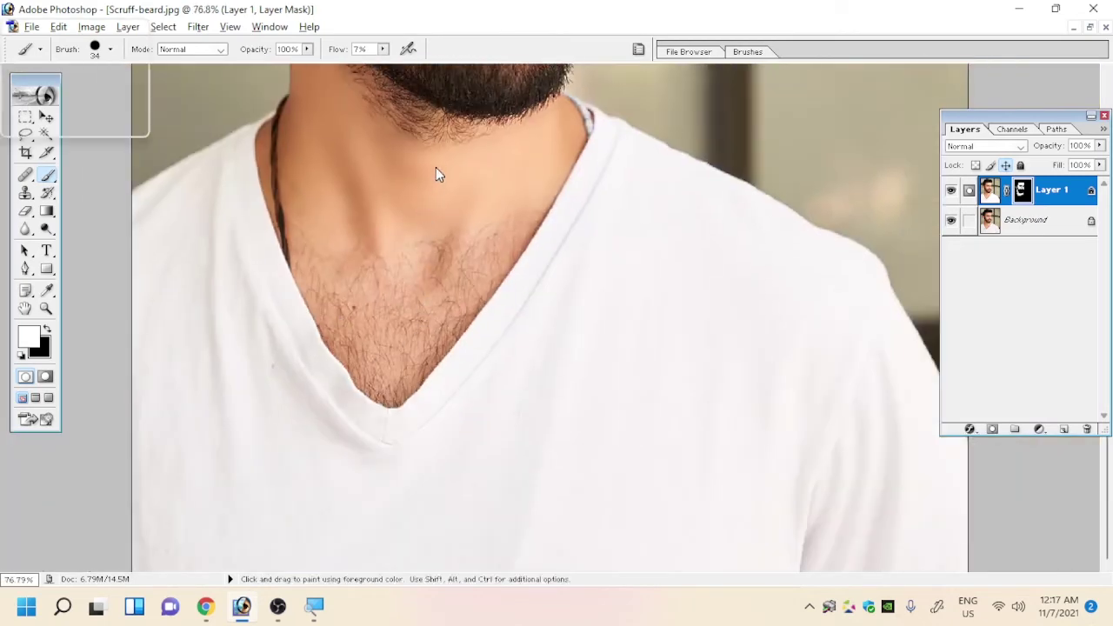
scroll(438, 174, "down", 3)
left_click_drag(437, 173, 397, 509)
scroll(397, 509, "up", 2)
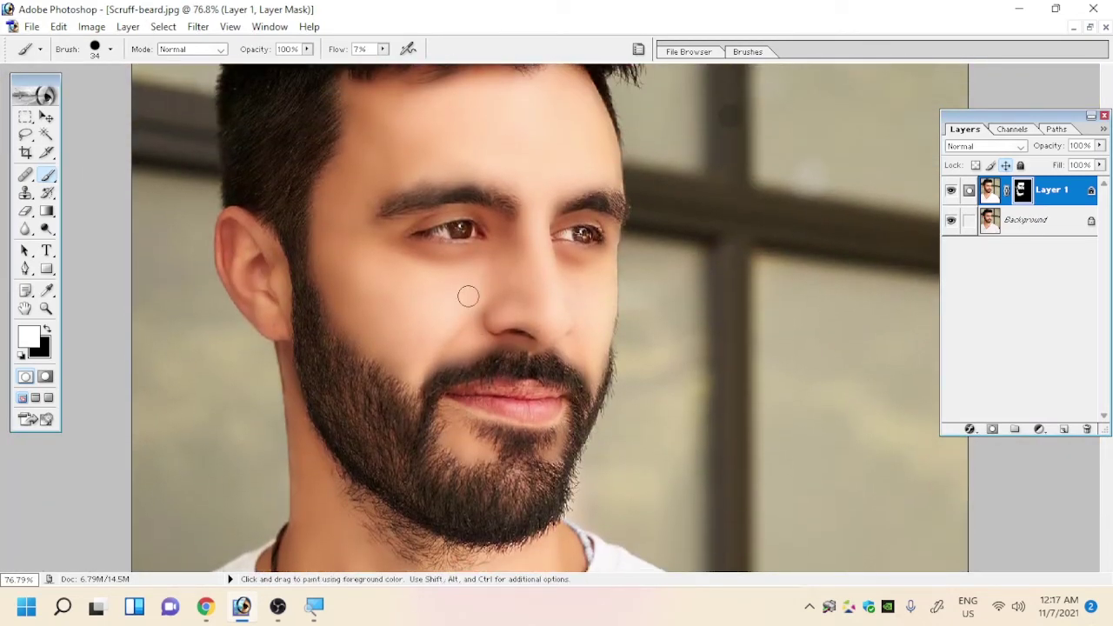
scroll(470, 296, "down", 1)
scroll(470, 296, "right", 1)
scroll(470, 295, "up", 2)
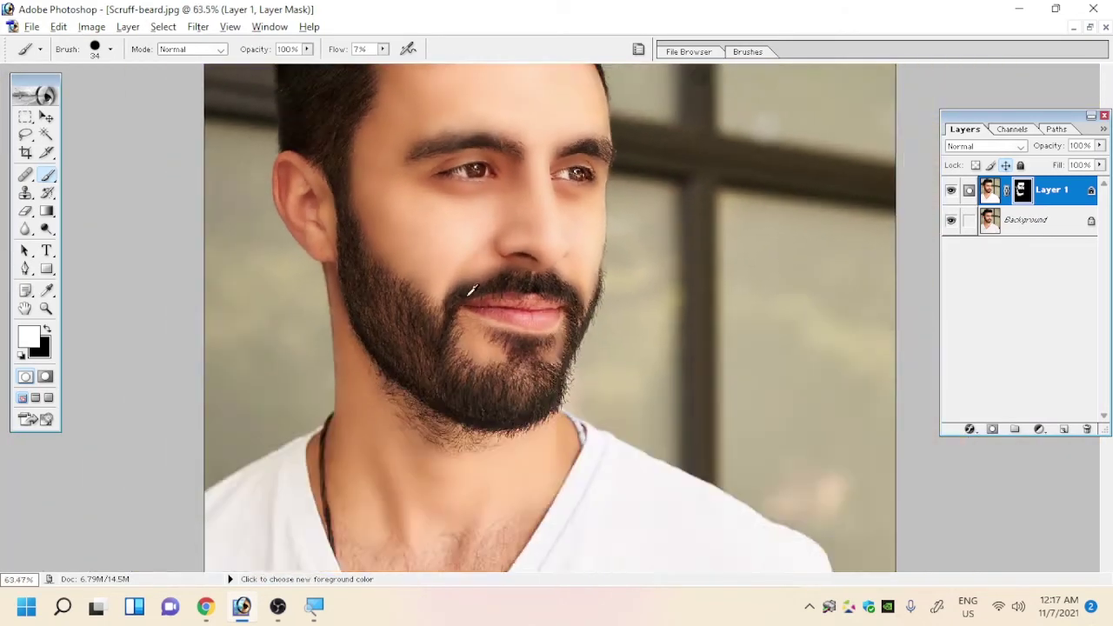
scroll(470, 294, "up", 2)
scroll(469, 293, "up", 2)
scroll(443, 313, "up", 1)
scroll(435, 296, "down", 2)
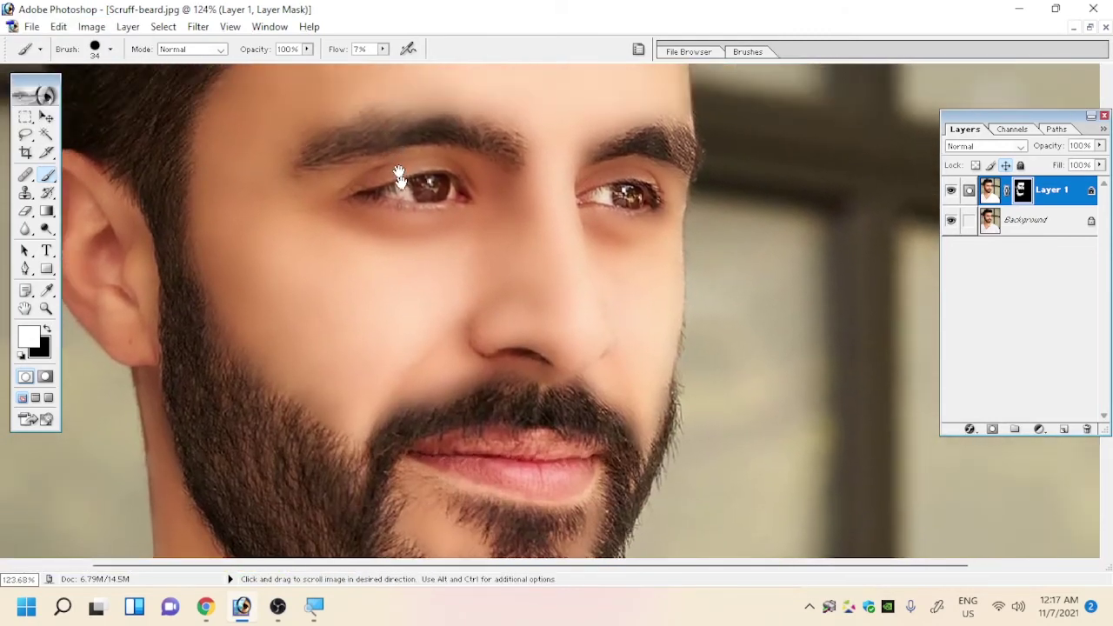
scroll(403, 256, "down", 1)
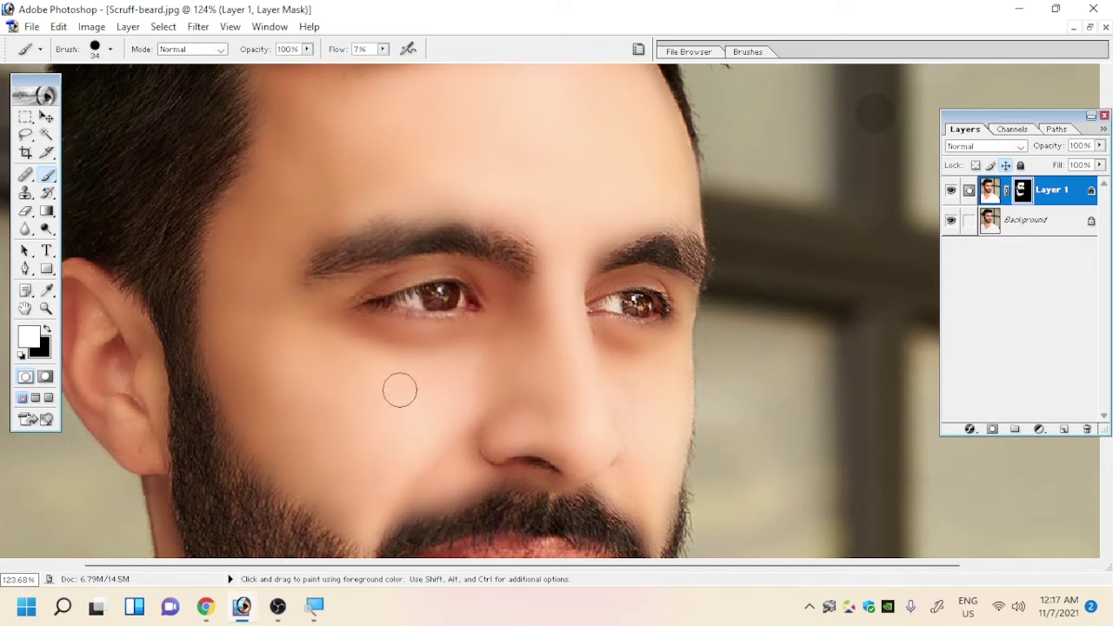
Switch to the Move tool and target Layer 1's image instead of its mask
scroll(485, 354, "up", 2)
scroll(485, 354, "down", 2)
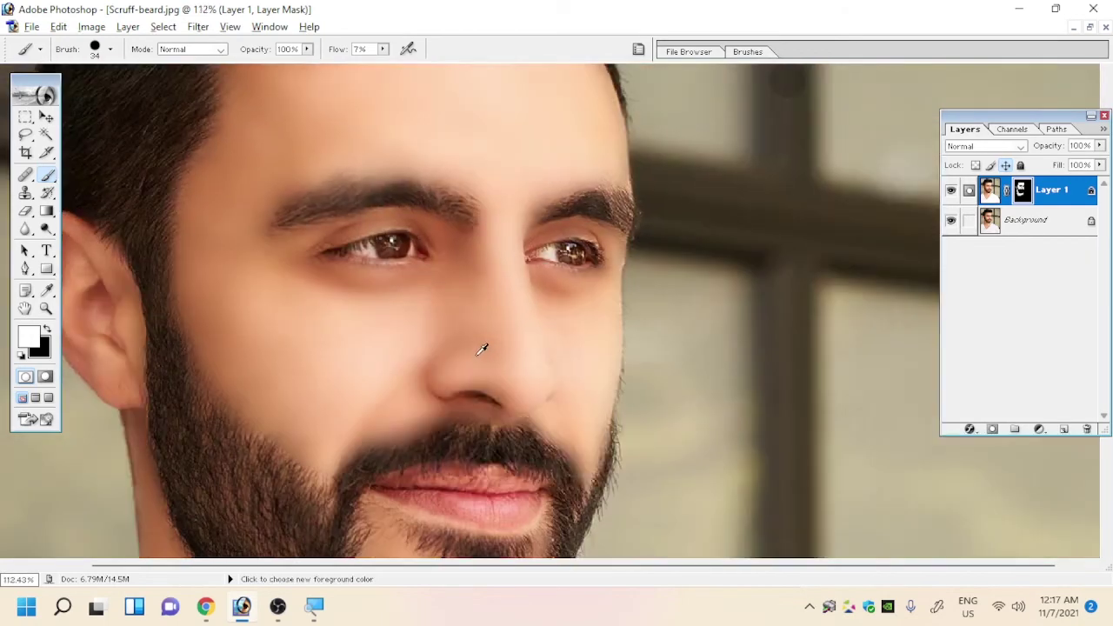
scroll(481, 350, "up", 1)
key("v")
left_click(989, 193)
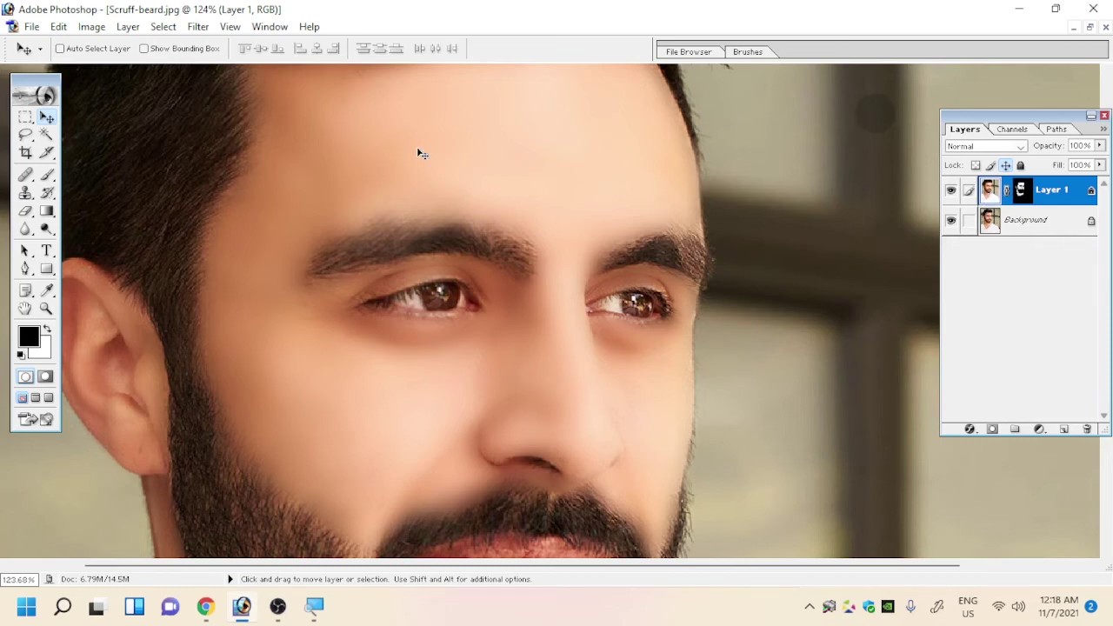
Open the Ctrl+L Levels dialog on the layer and cancel it without applying
key("ctrl+l")
left_click_drag(687, 171, 556, 120)
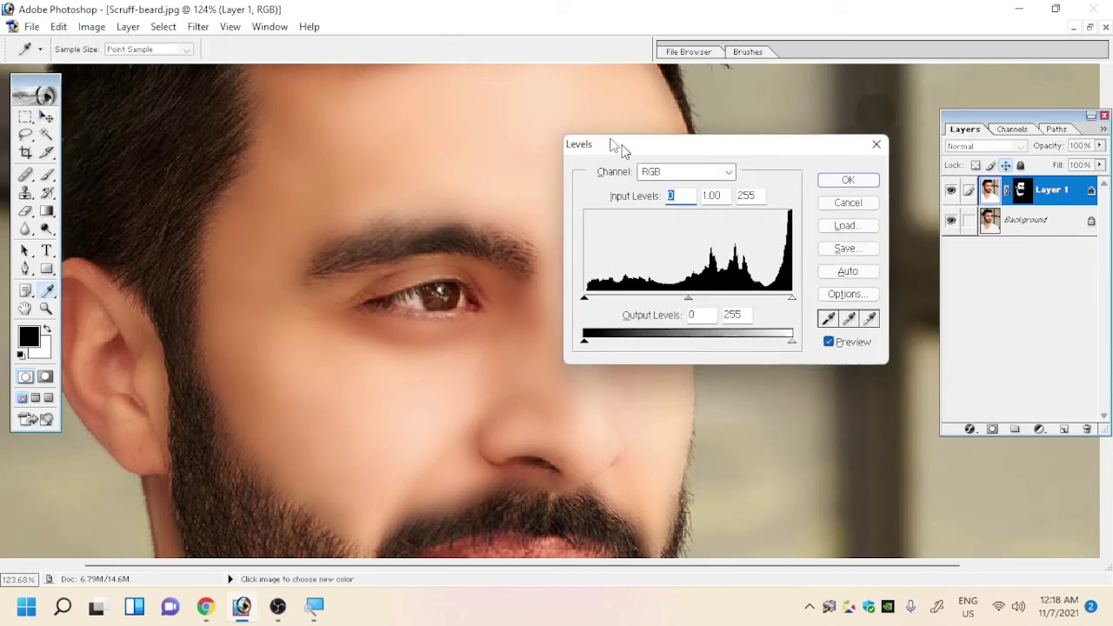
left_click(807, 120)
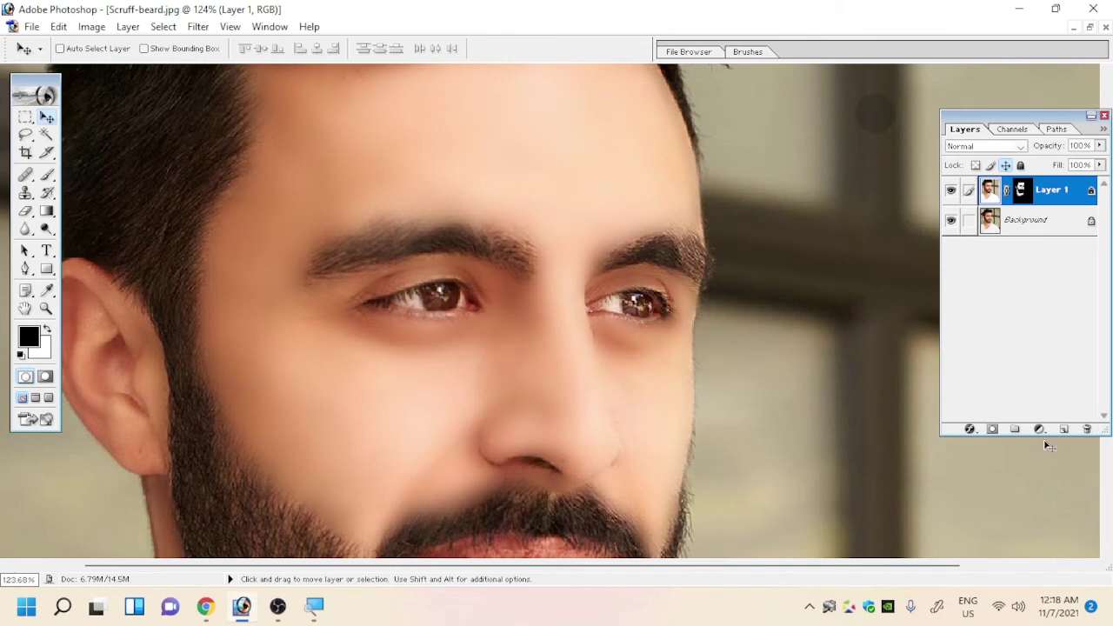
Add a Levels adjustment layer and raise its midtone input to 1.23
left_click(1039, 429)
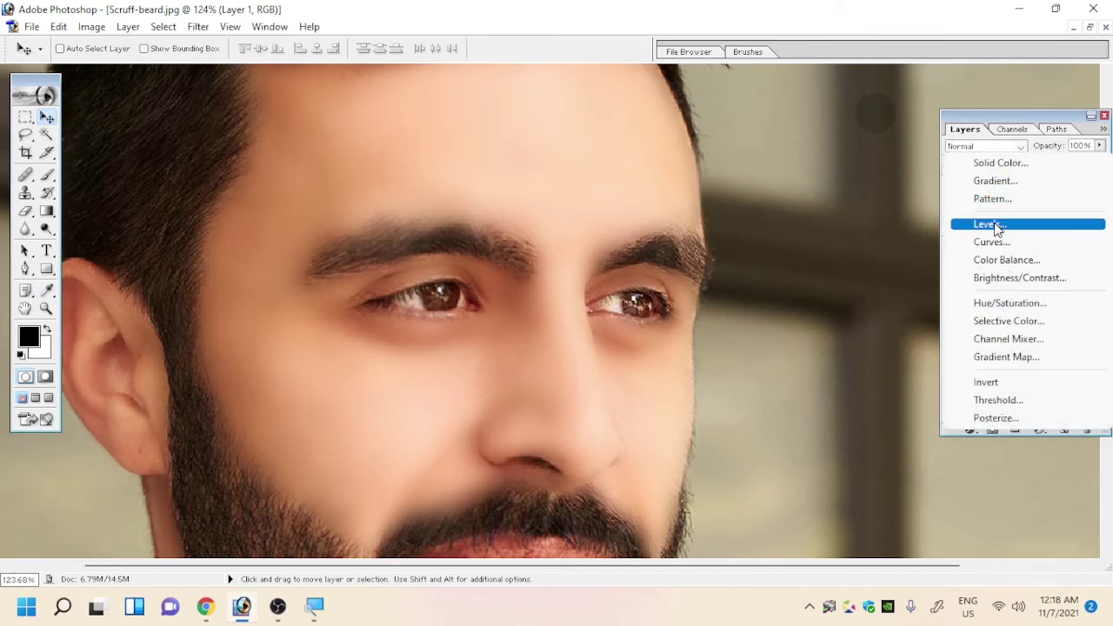
left_click(996, 224)
mouse_move(743, 300)
left_mouse_down()
mouse_move(760, 278)
mouse_move(846, 327)
left_mouse_up()
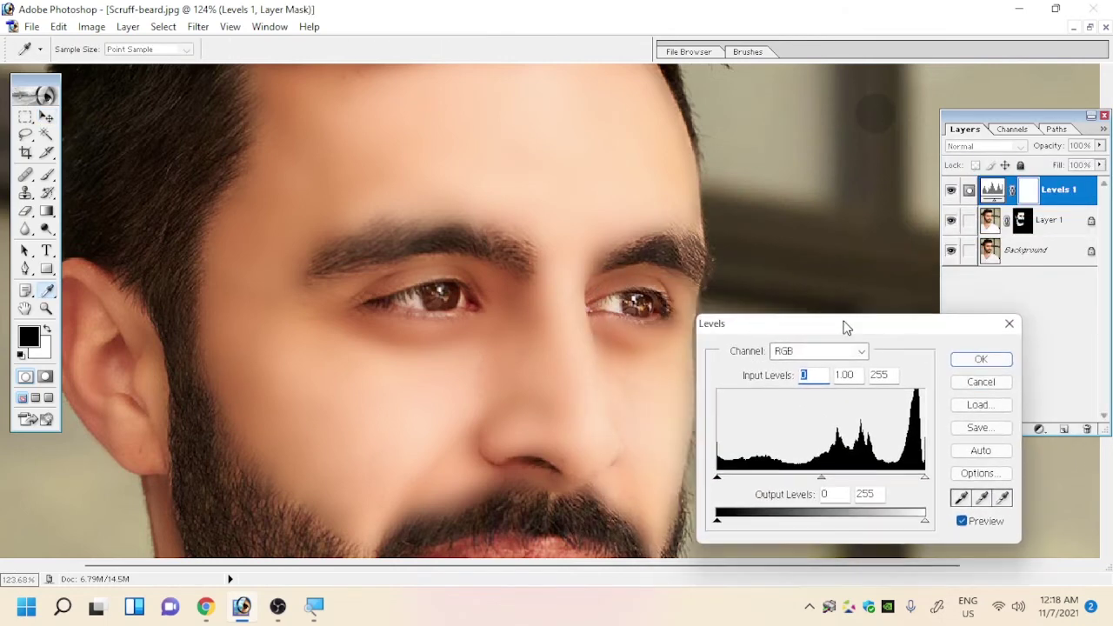
mouse_move(724, 483)
left_mouse_down()
mouse_move(734, 479)
mouse_move(715, 487)
left_mouse_up()
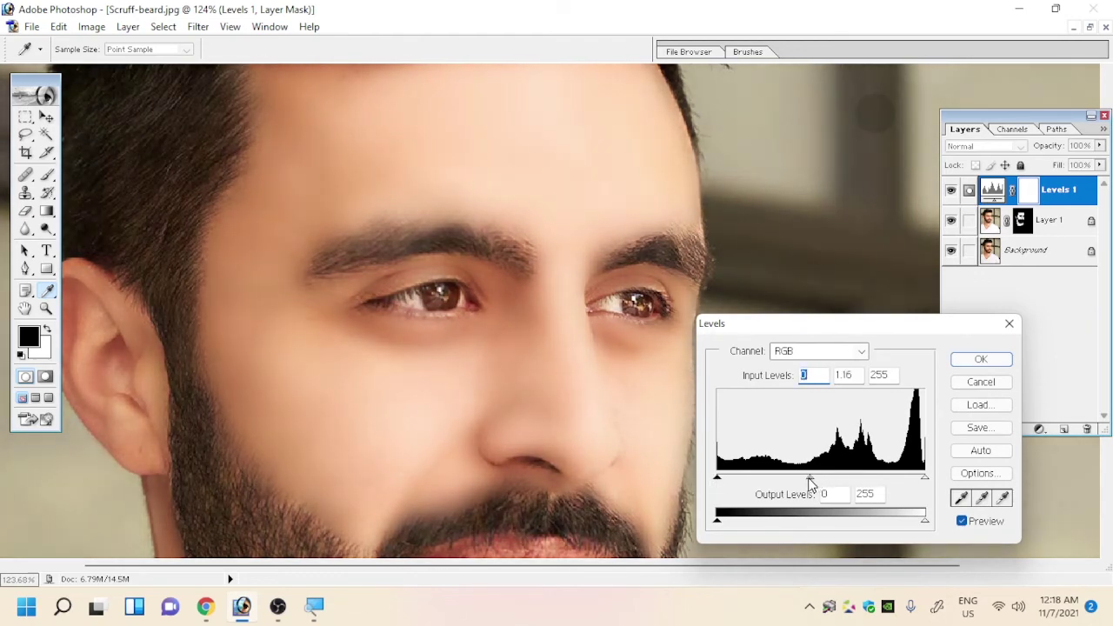
left_click_drag(810, 484, 808, 491)
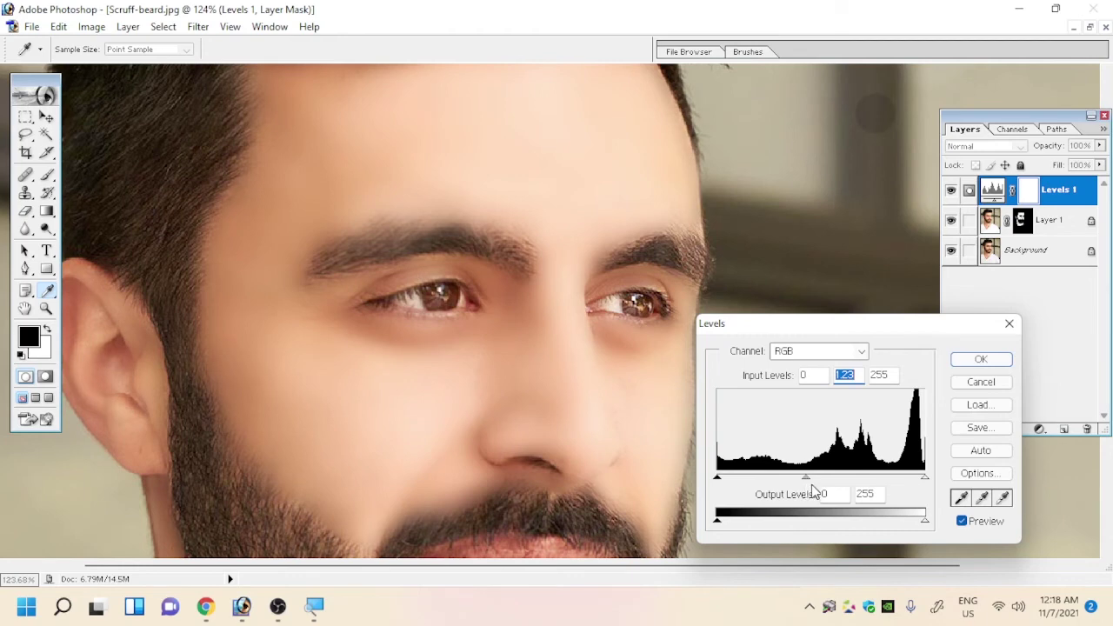
Apply the midtone-brightening Levels adjustment and switch back to the Brush tool
left_click(980, 362)
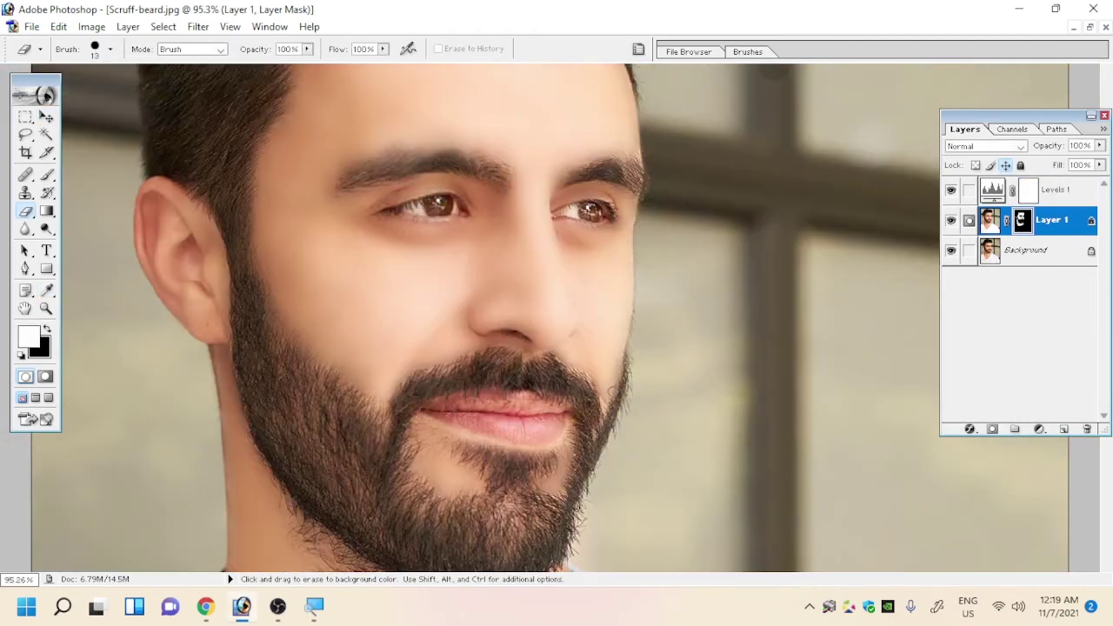
key("b")
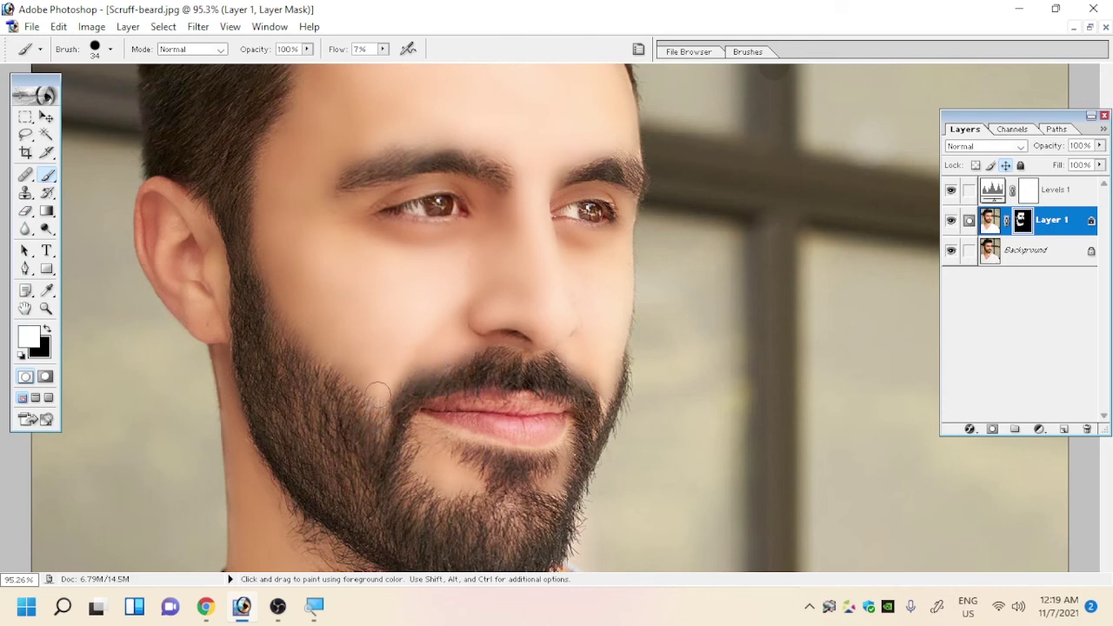
scroll(377, 365, "up", 1)
scroll(374, 356, "down", 3)
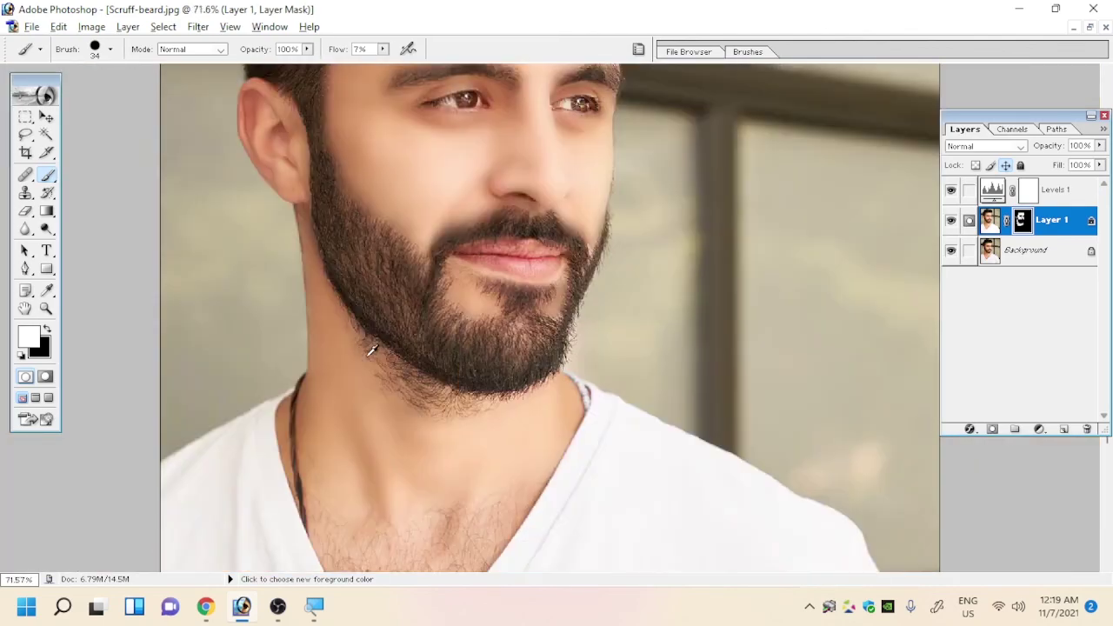
scroll(373, 350, "down", 1)
Pan and zoom over the hair, forehead, face and beard to inspect the smoothed skin
left_click_drag(630, 227, 626, 443)
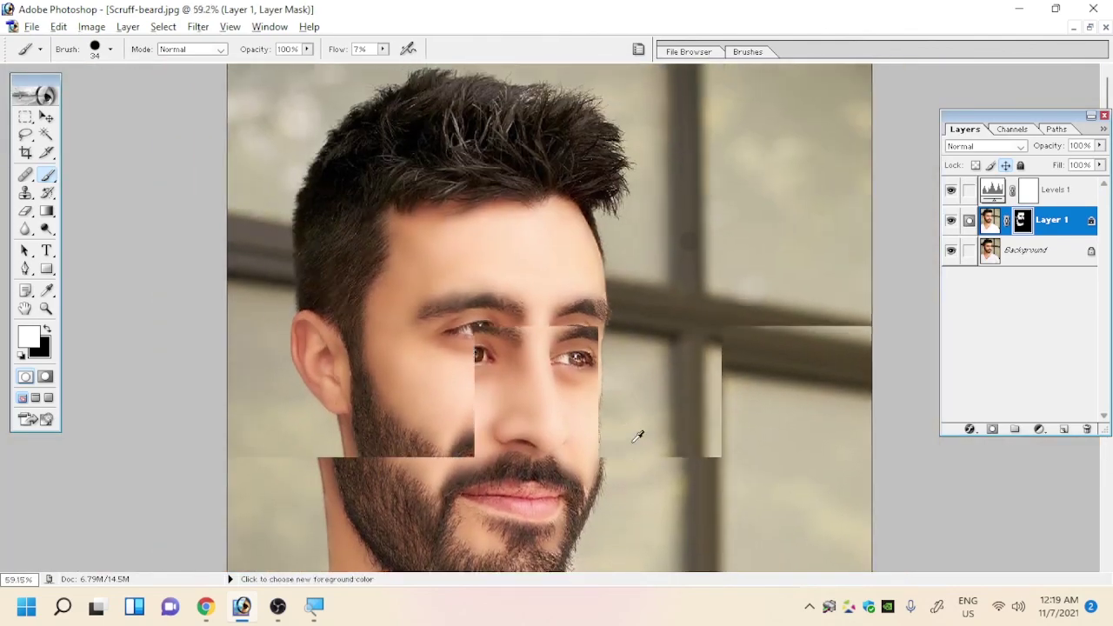
scroll(637, 435, "up", 1)
scroll(637, 434, "up", 1)
scroll(637, 435, "up", 1)
scroll(638, 435, "down", 1)
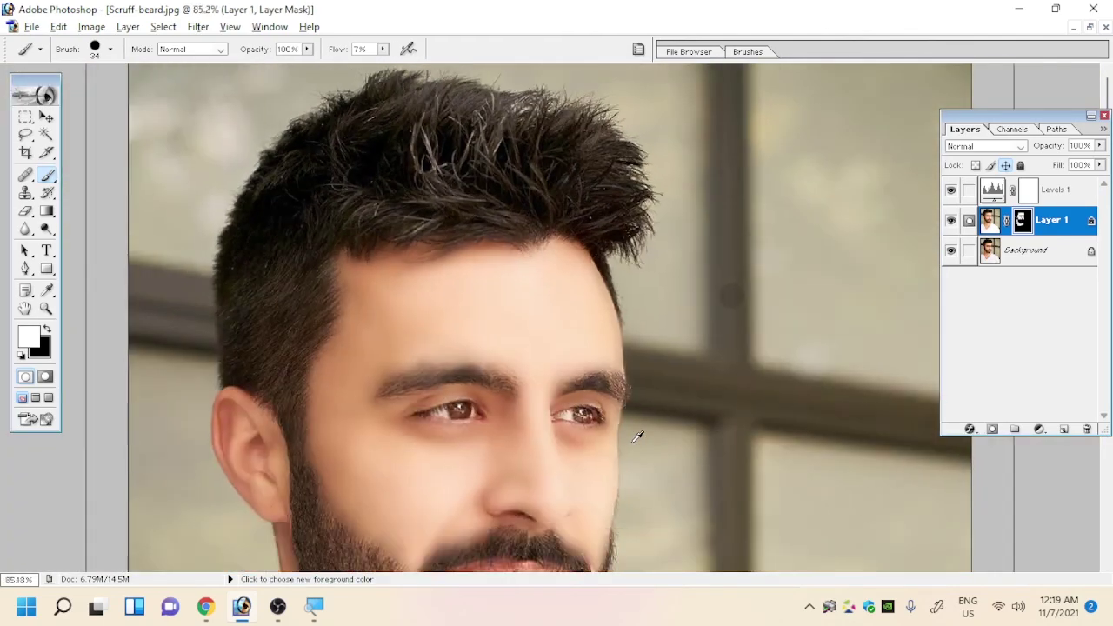
scroll(637, 435, "up", 2)
left_click_drag(569, 467, 427, 82)
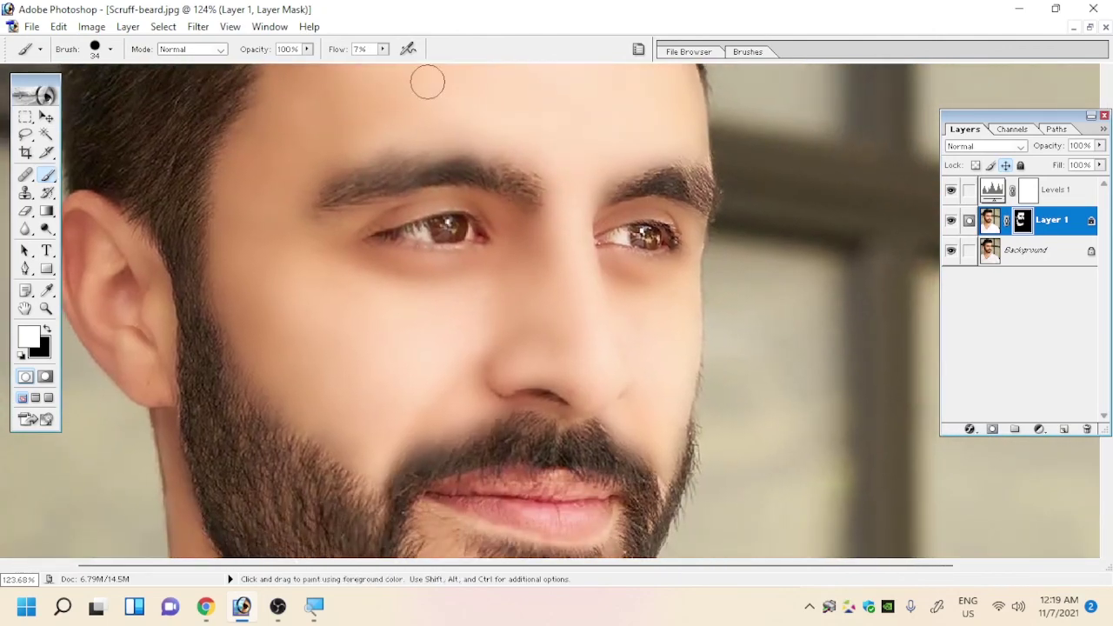
scroll(800, 236, "up", 2)
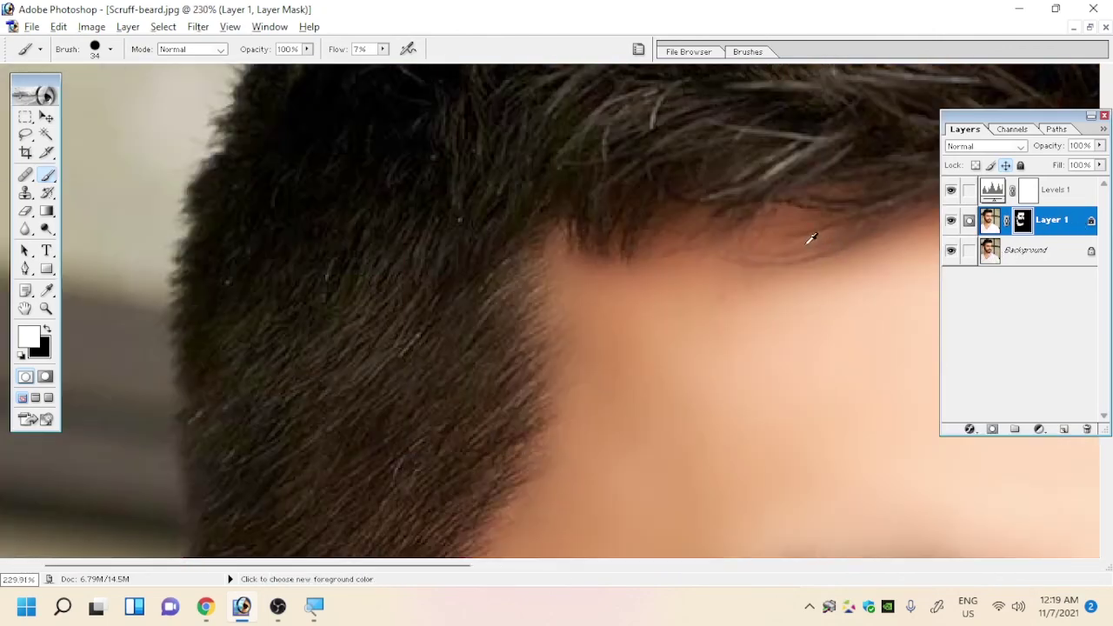
scroll(799, 236, "up", 2)
scroll(800, 236, "down", 3)
scroll(800, 236, "down", 2)
scroll(799, 235, "up", 1)
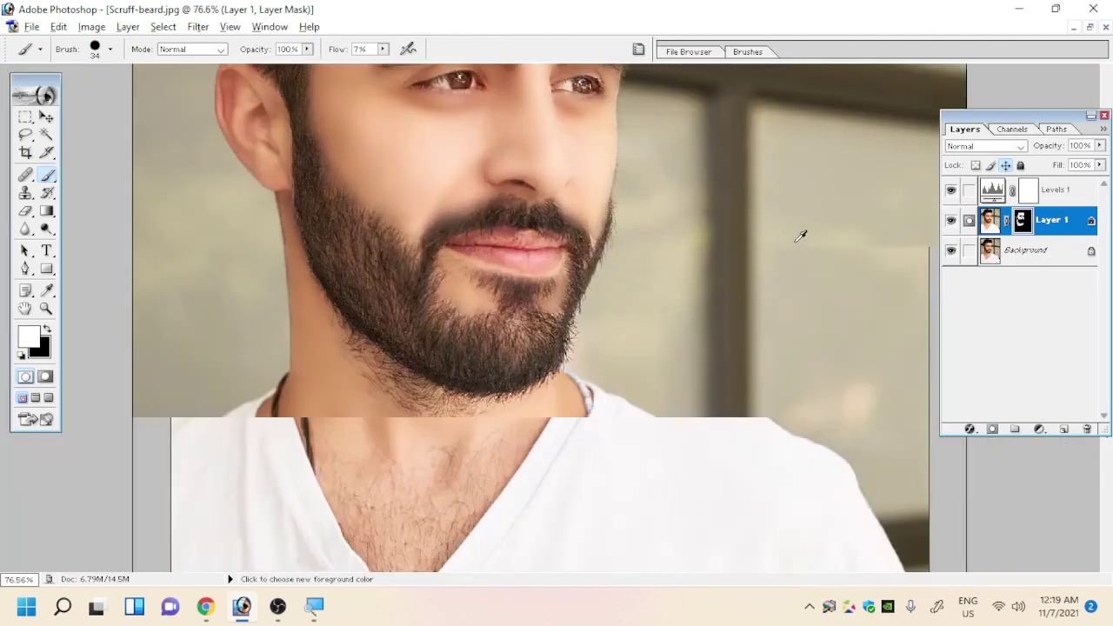